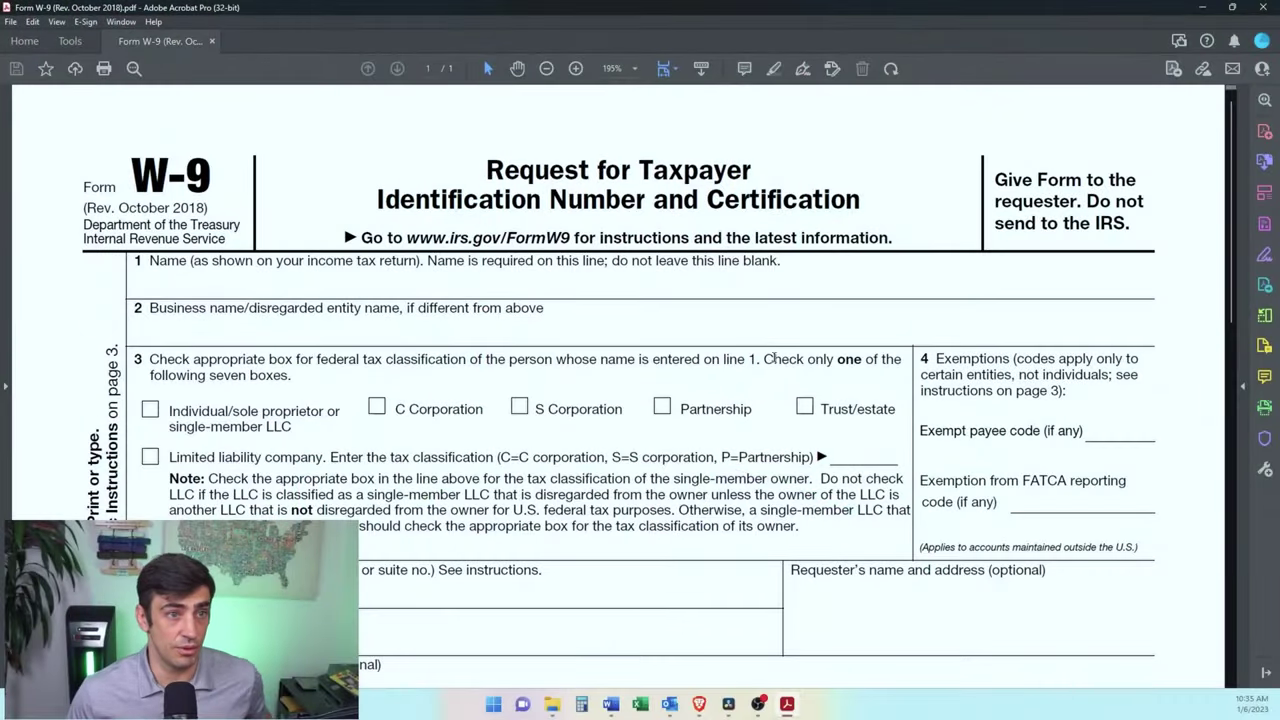
Step: Scroll the blank Form W-9 PDF down to show the full page through the certification section
scroll(801, 326, down, 5)
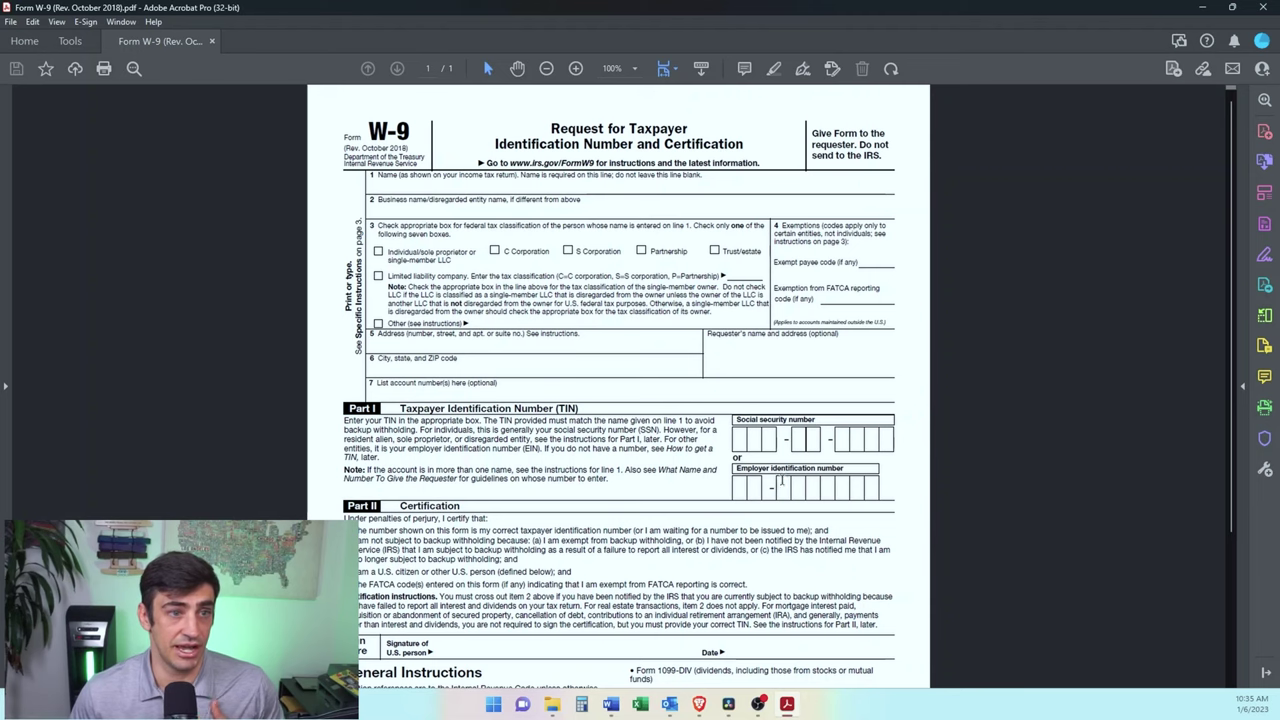
scroll(635, 522, down, 2)
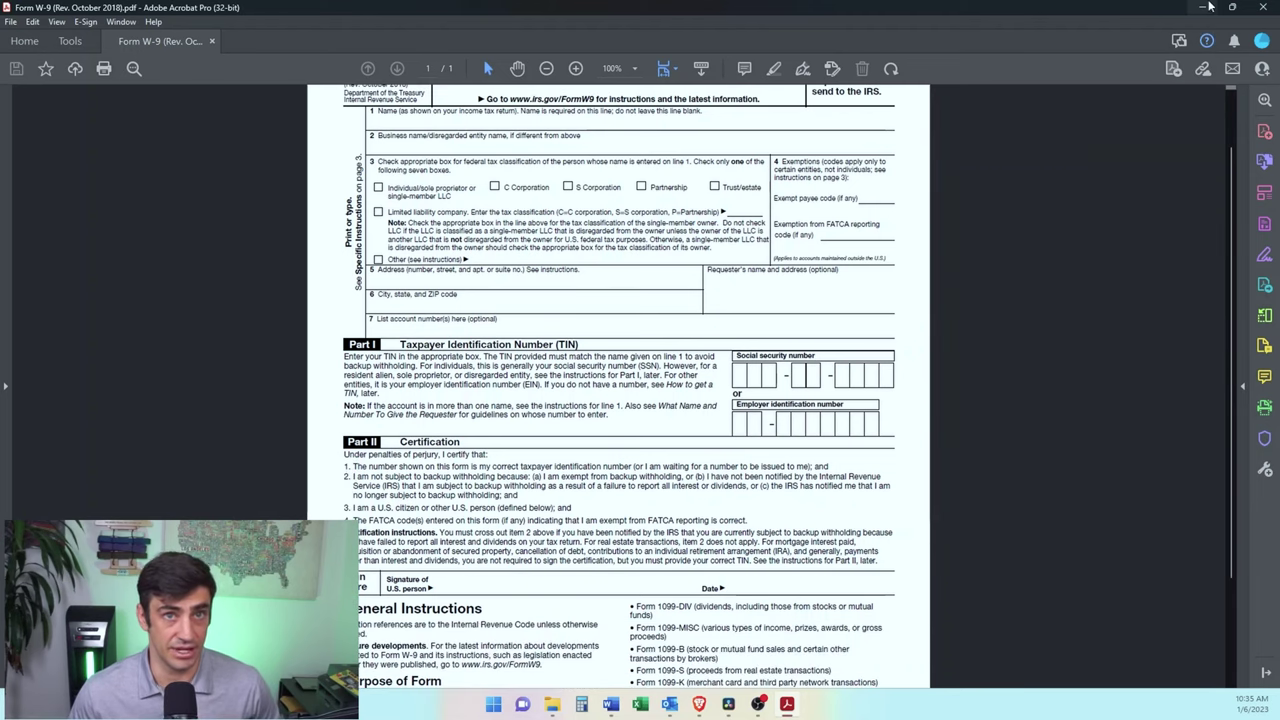
Step: Minimize Acrobat and go to the Payroll Contractors list in QuickBooks
click(1202, 7)
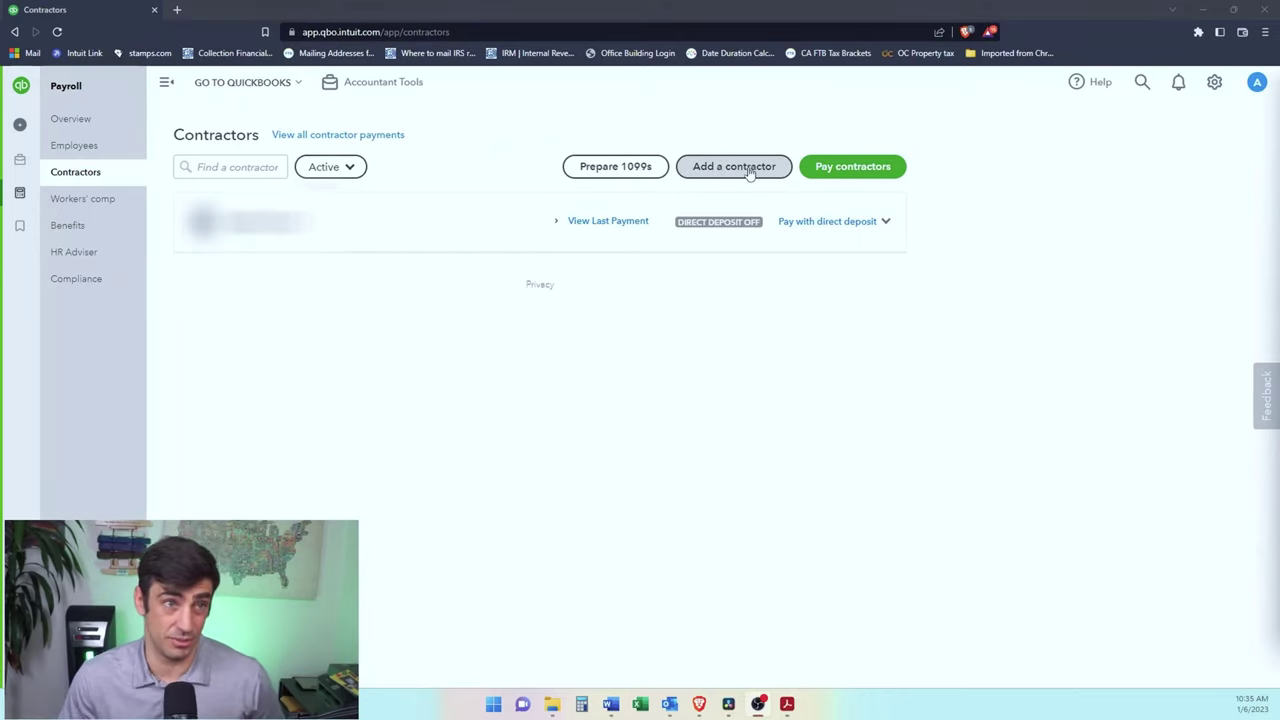
mouse_move(29, 109)
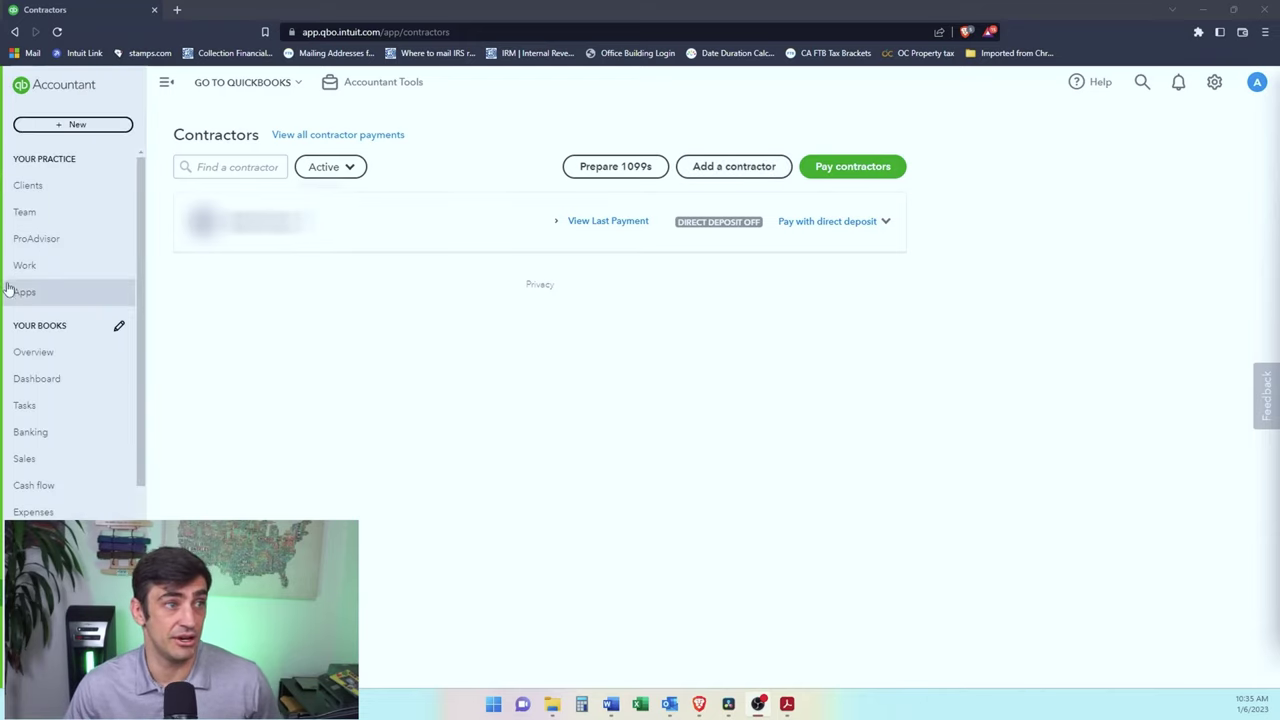
scroll(60, 400, down, 3)
click(57, 392)
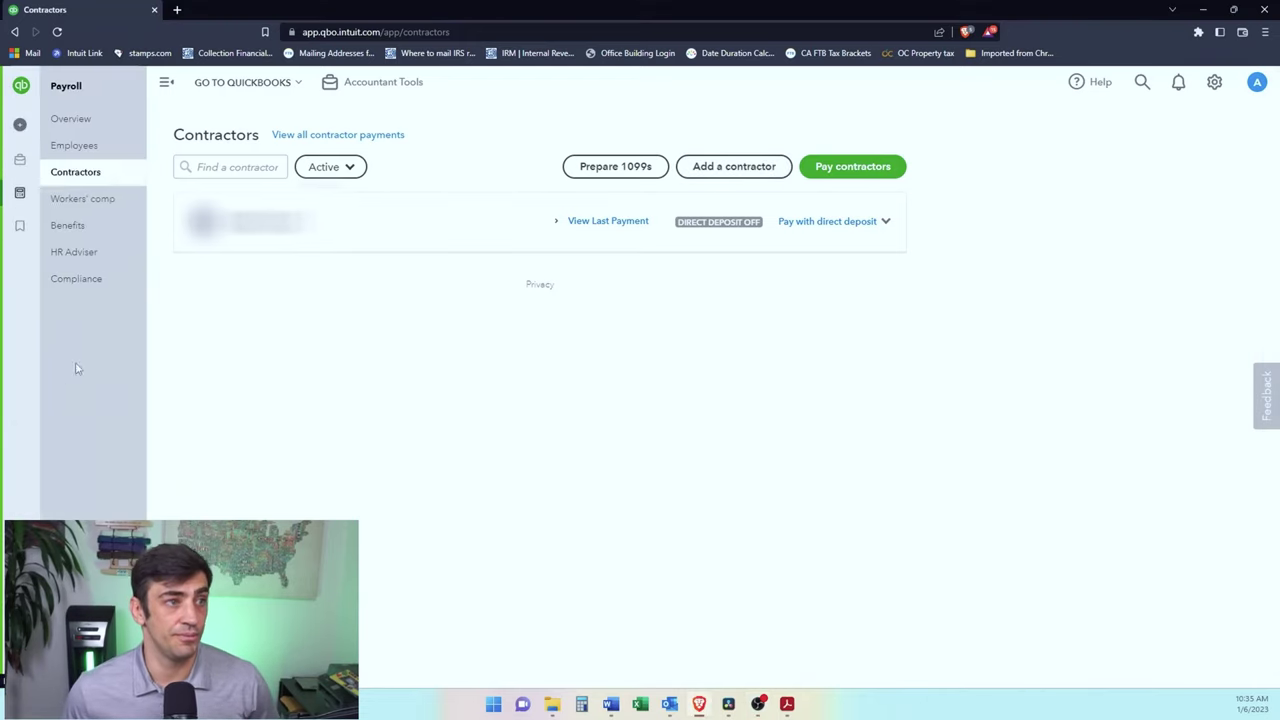
click(88, 183)
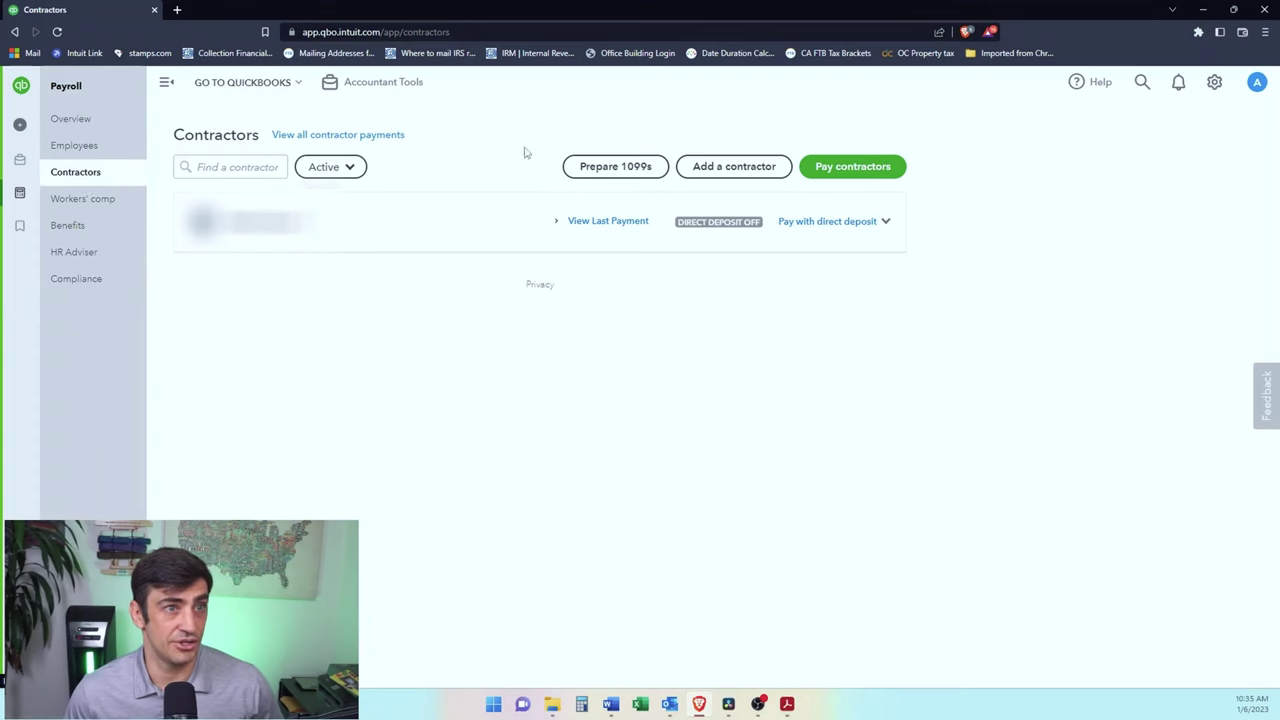
Step: Start adding a new contractor and place the cursor in the contractor's name field
click(730, 168)
click(571, 322)
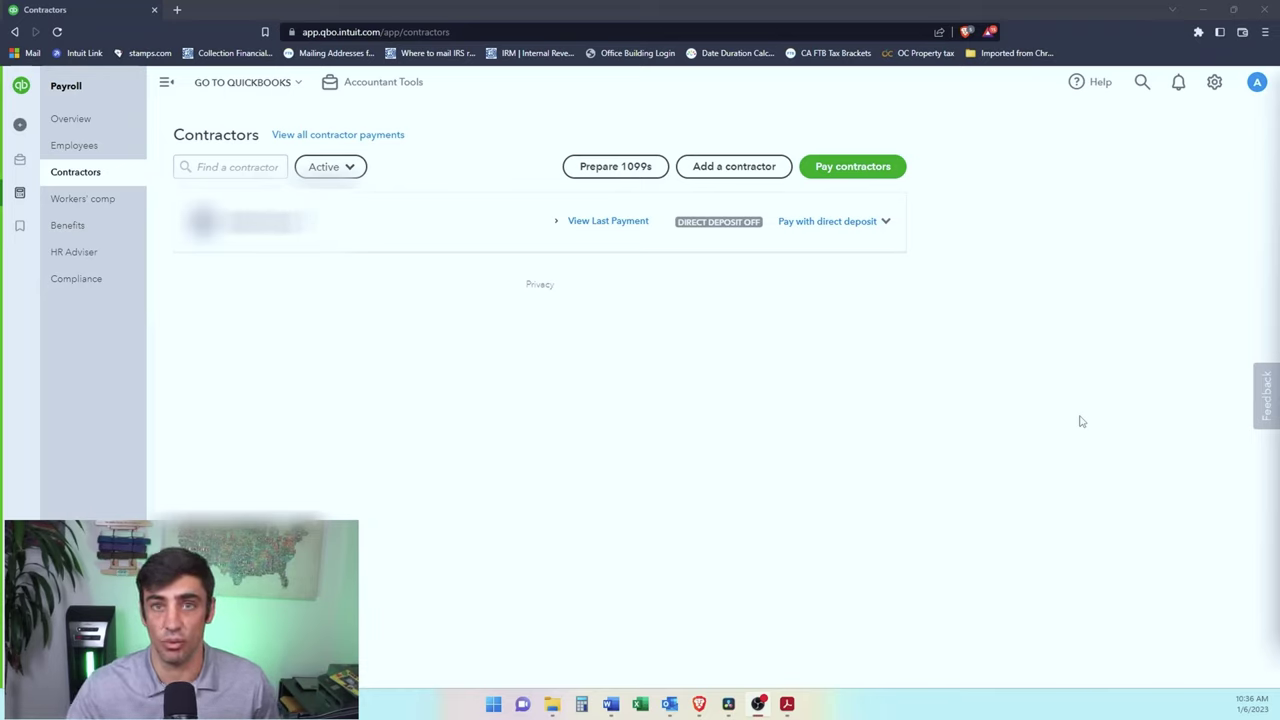
mouse_move(25, 250)
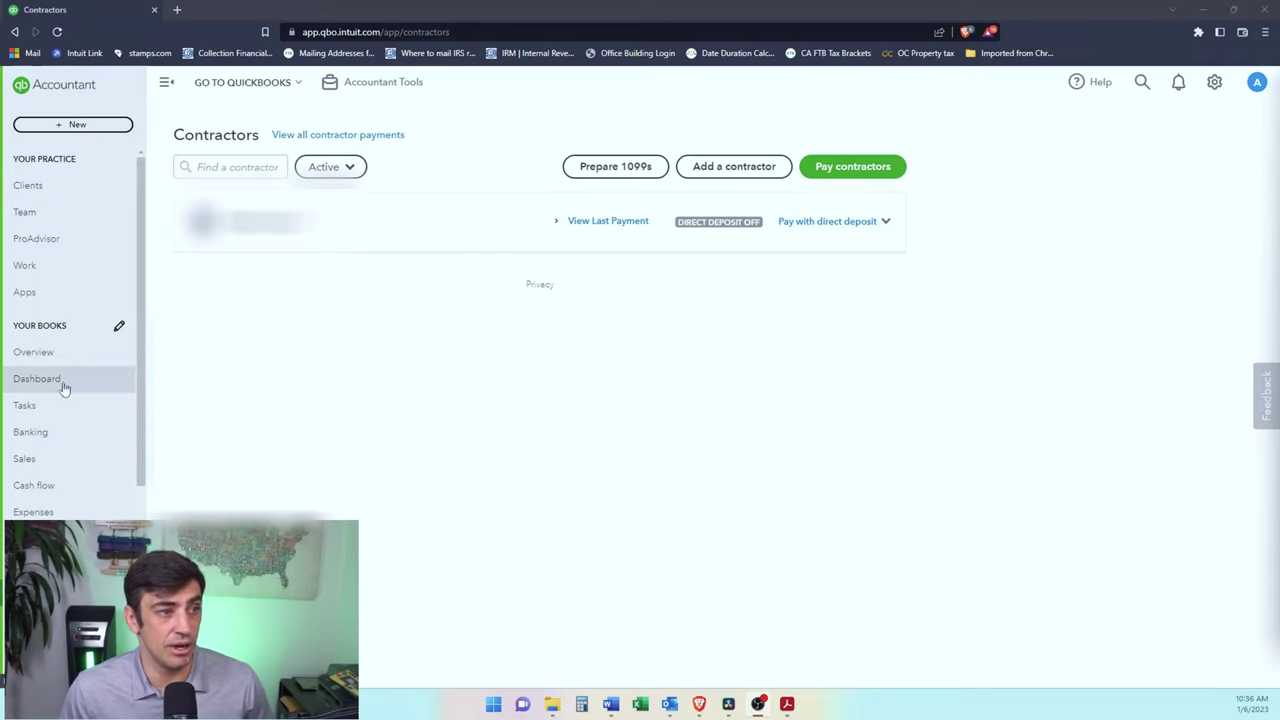
scroll(63, 390, down, 2)
Step: Go to Expenses > Vendors and start a new vendor, reviewing the first, last and display name fields
click(60, 385)
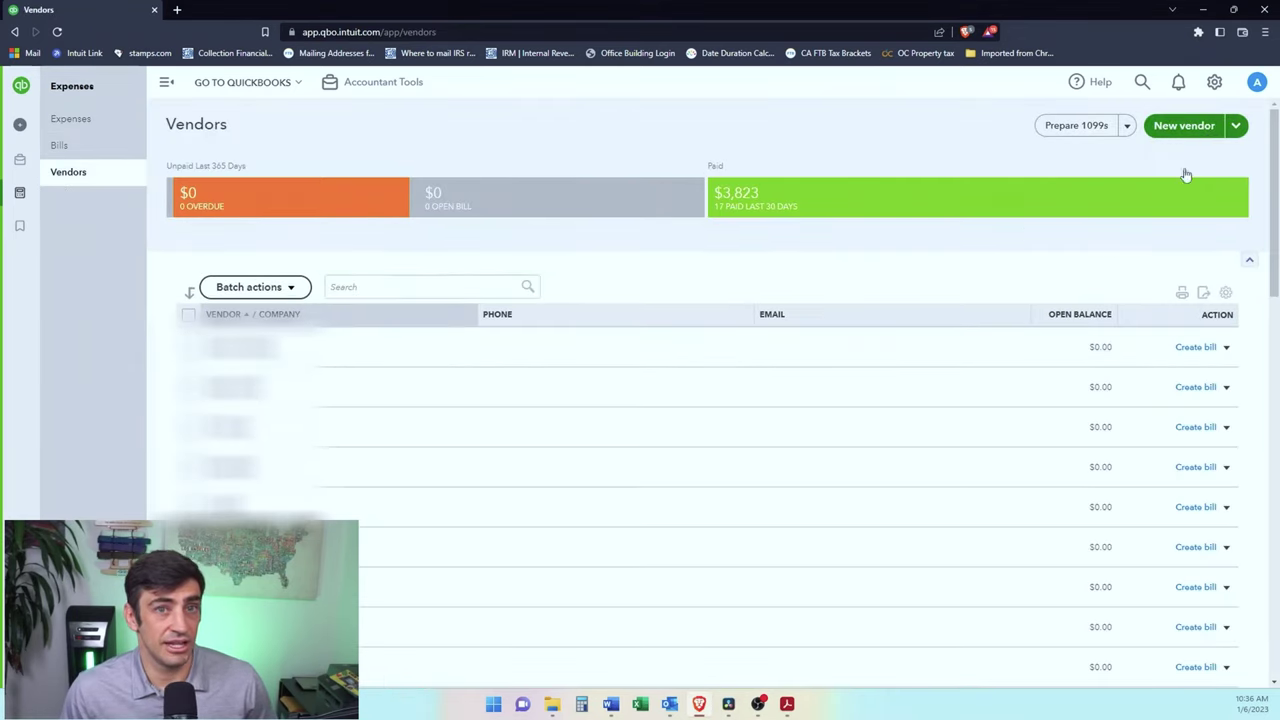
click(1184, 128)
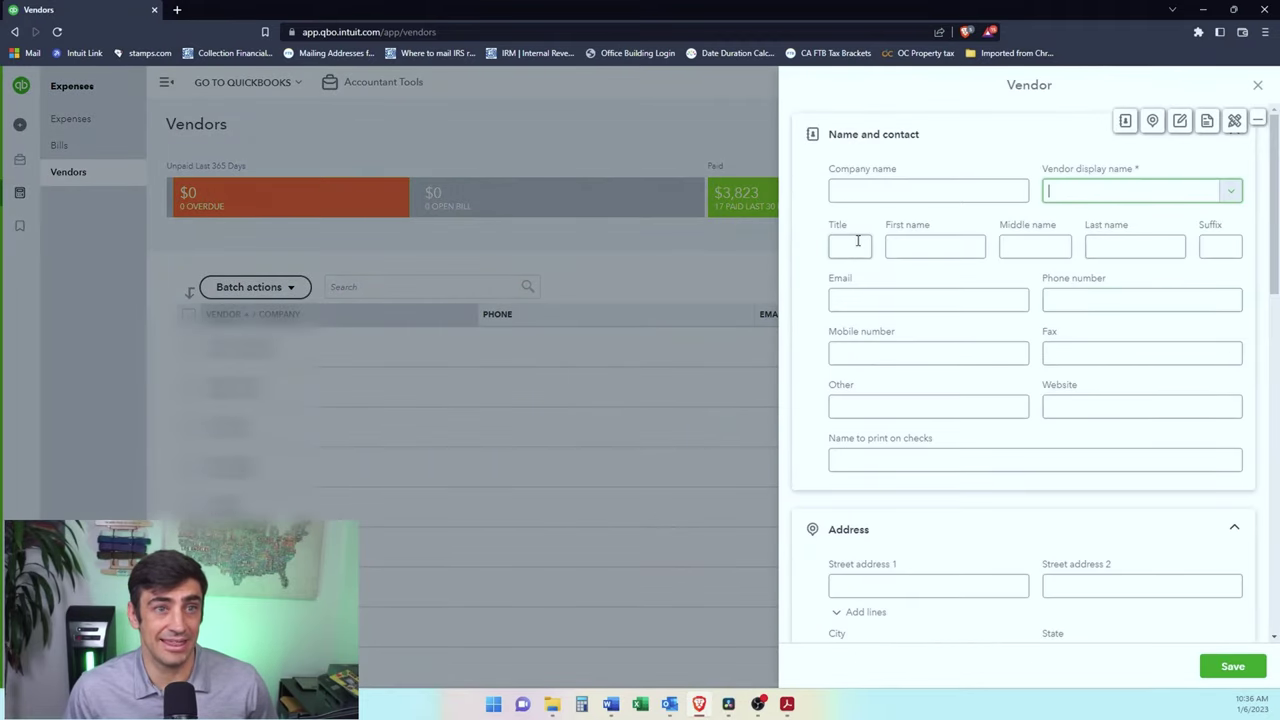
click(920, 245)
click(1112, 262)
click(1112, 196)
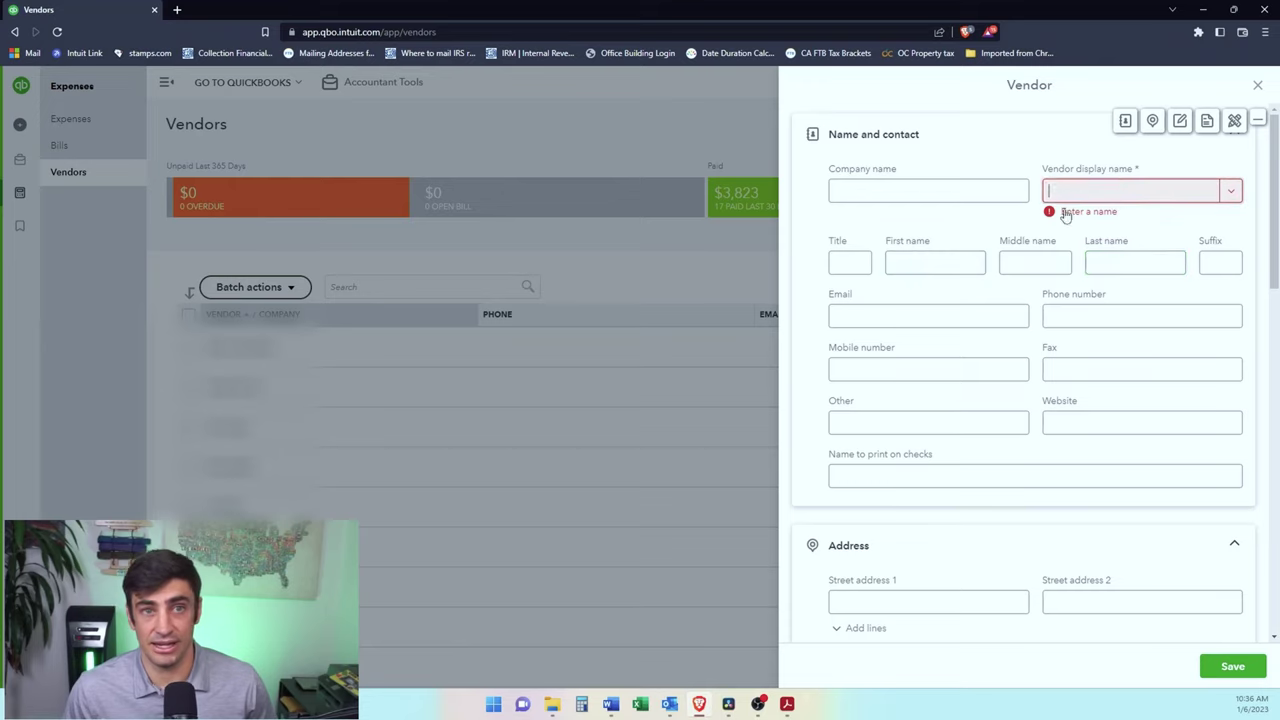
Step: Review the Business ID / Social Security No. field for 1099 tracking, then close the vendor form
scroll(1100, 250, down, 3)
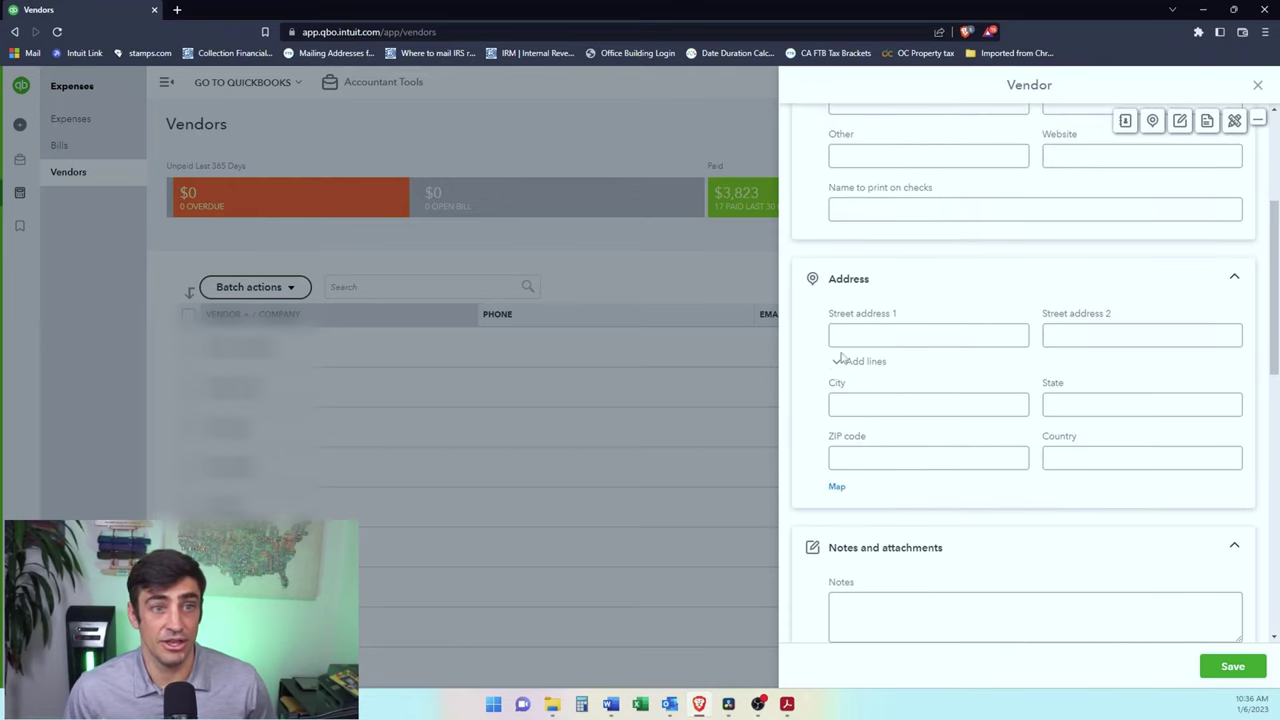
scroll(1104, 357, down, 5)
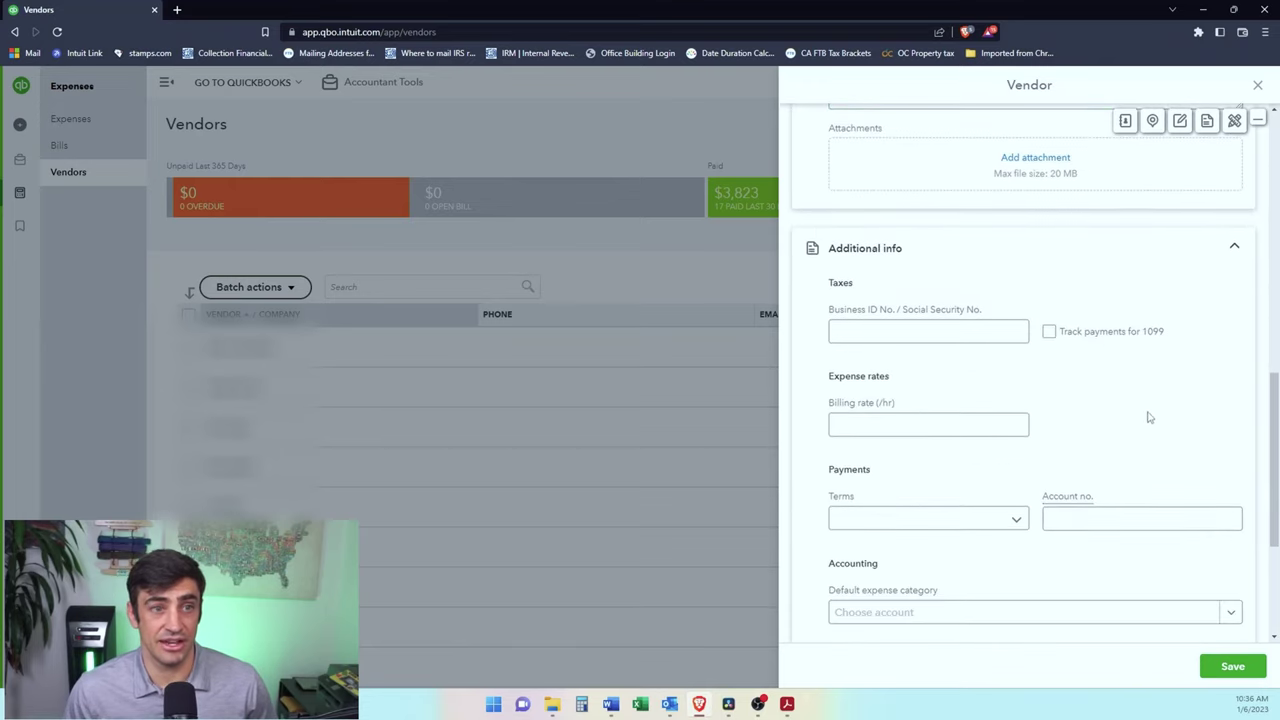
drag(828, 312, 1003, 318)
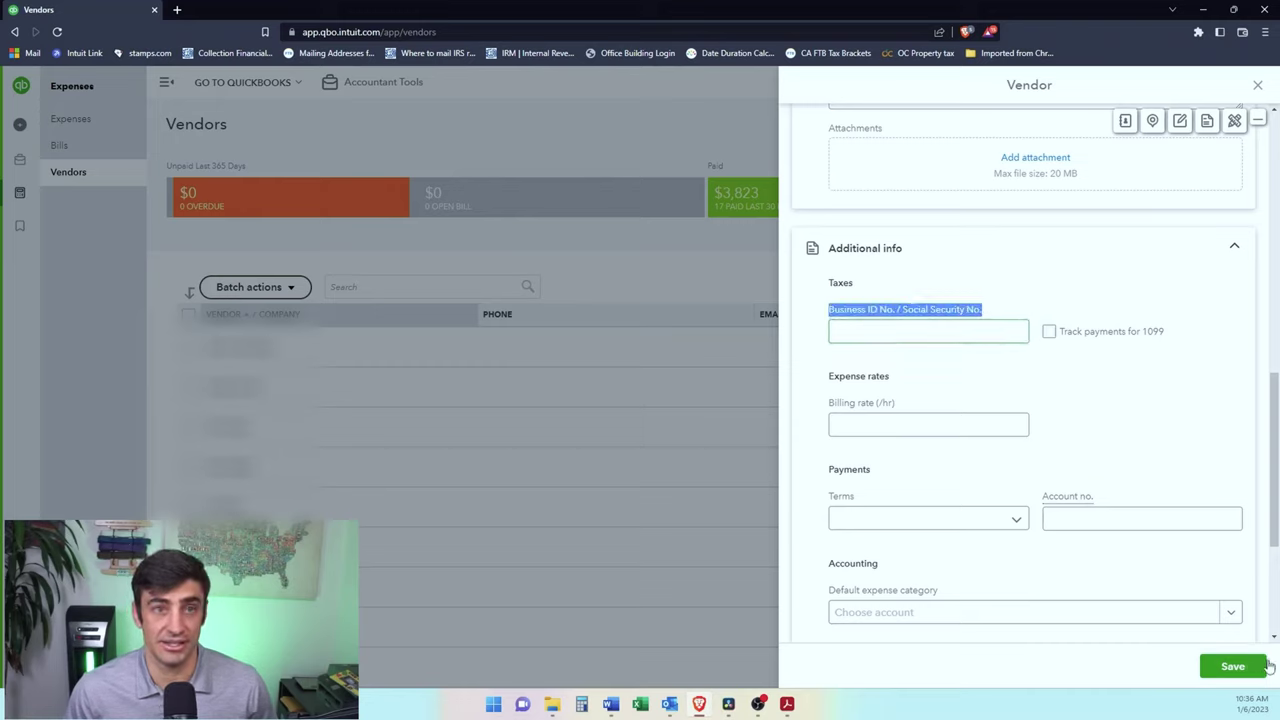
click(1258, 87)
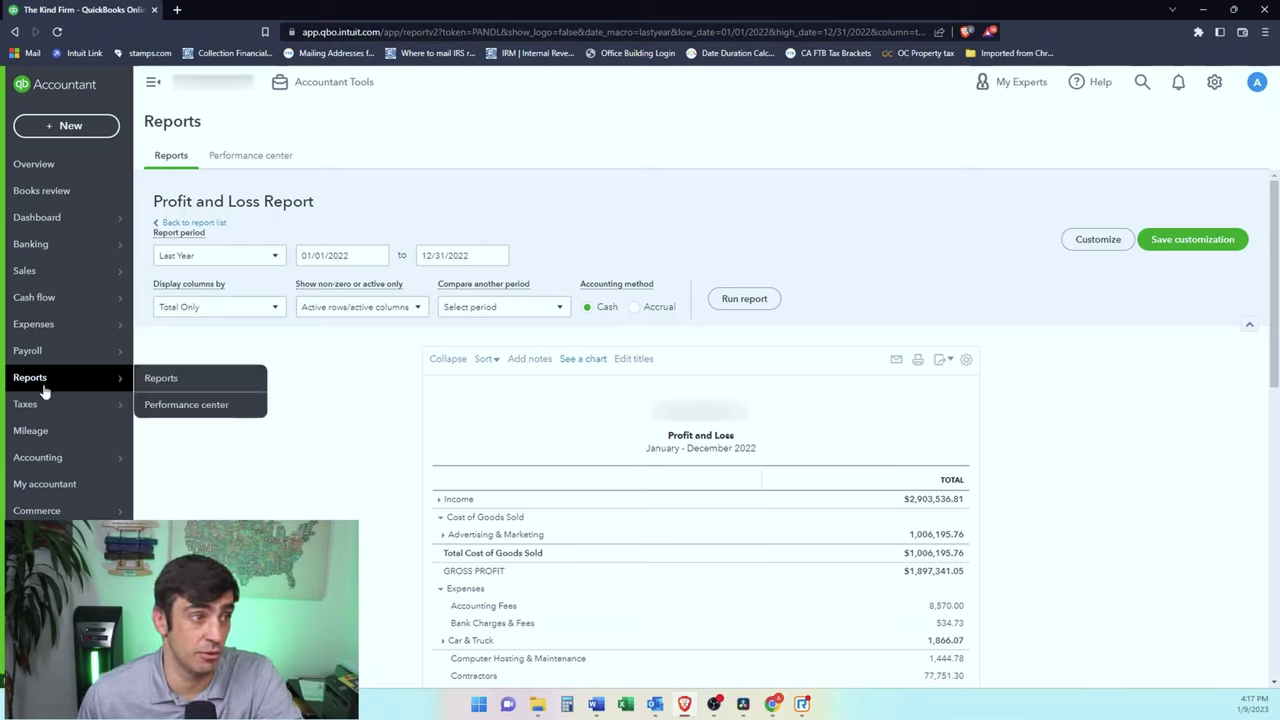
Step: On the 2022 Profit and Loss report, drill into the Contractors expense of 77,751.30
drag(318, 203, 142, 205)
click(345, 459)
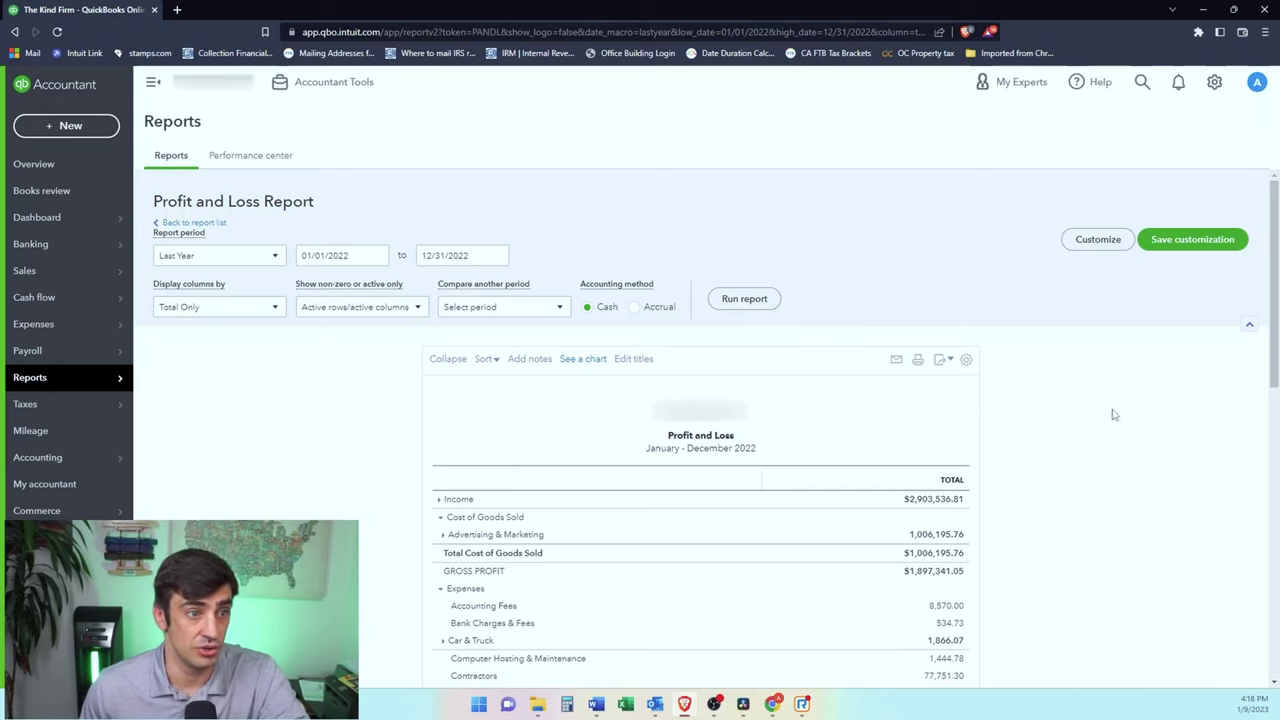
scroll(1120, 443, down, 3)
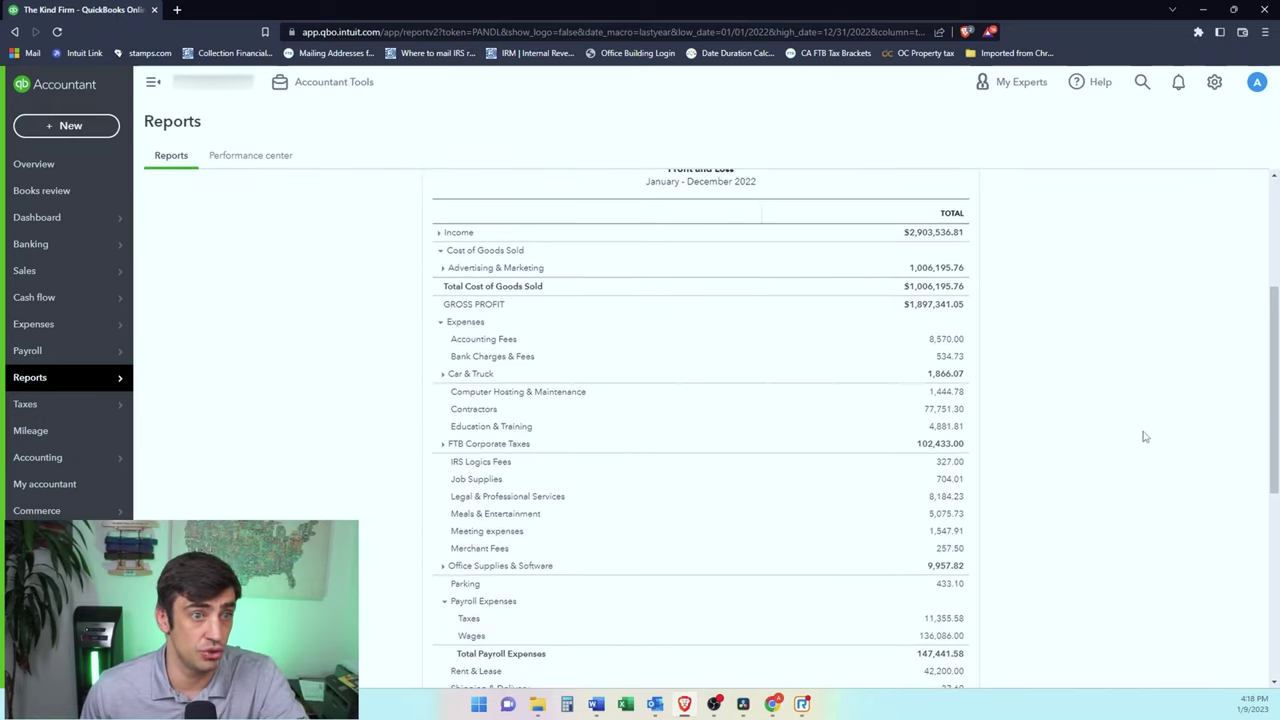
click(941, 410)
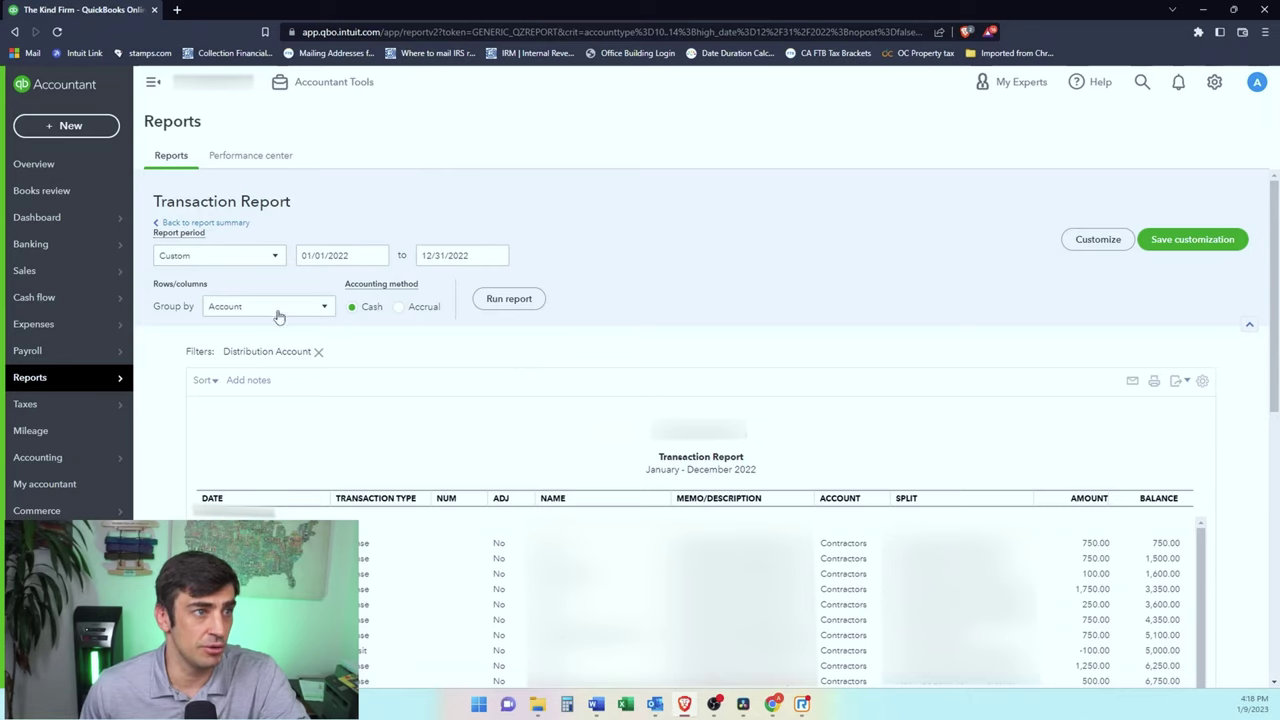
Step: Group the Contractors transactions by Name, review the per-payee totals, and open the cpa 44 entry
click(281, 308)
click(309, 369)
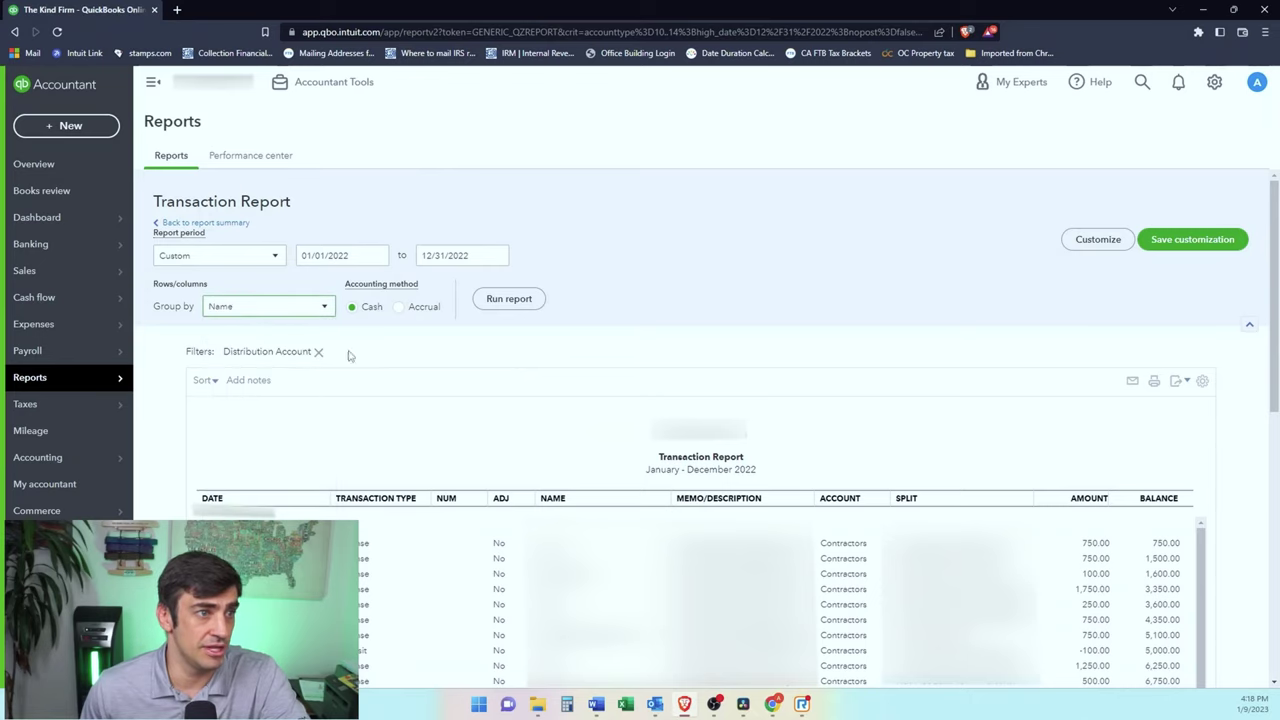
click(511, 299)
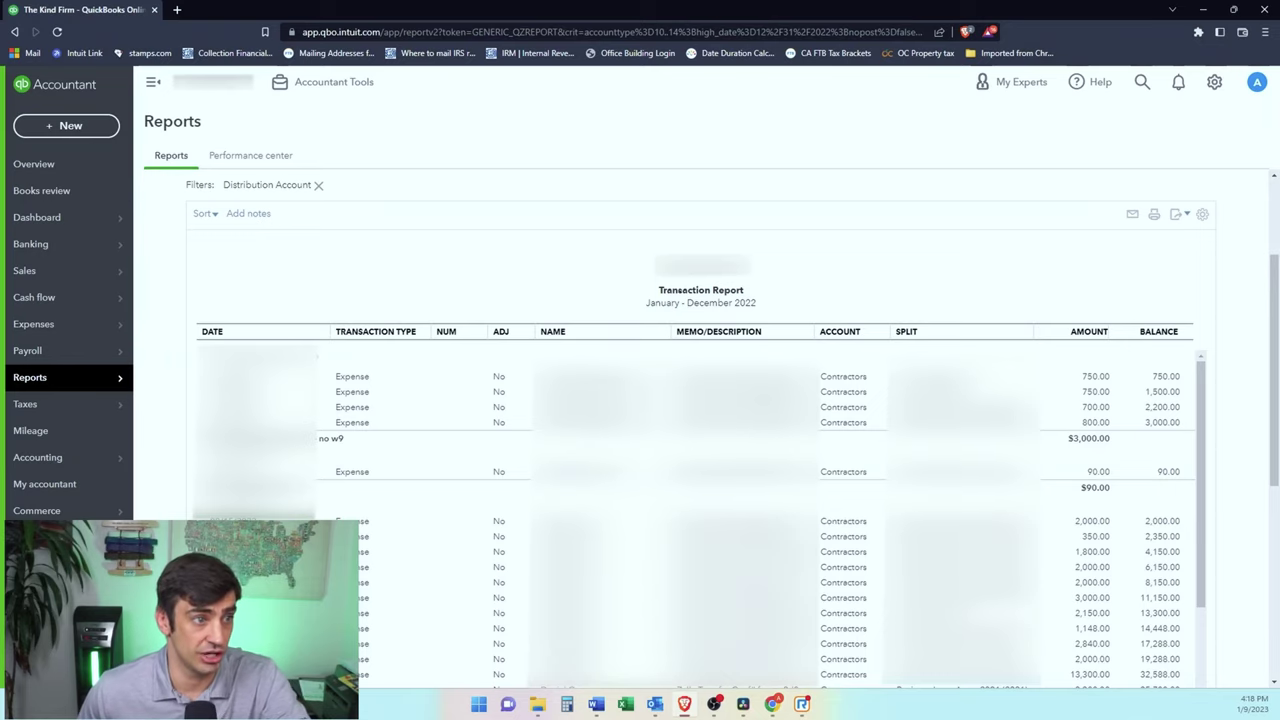
scroll(838, 402, up, 3)
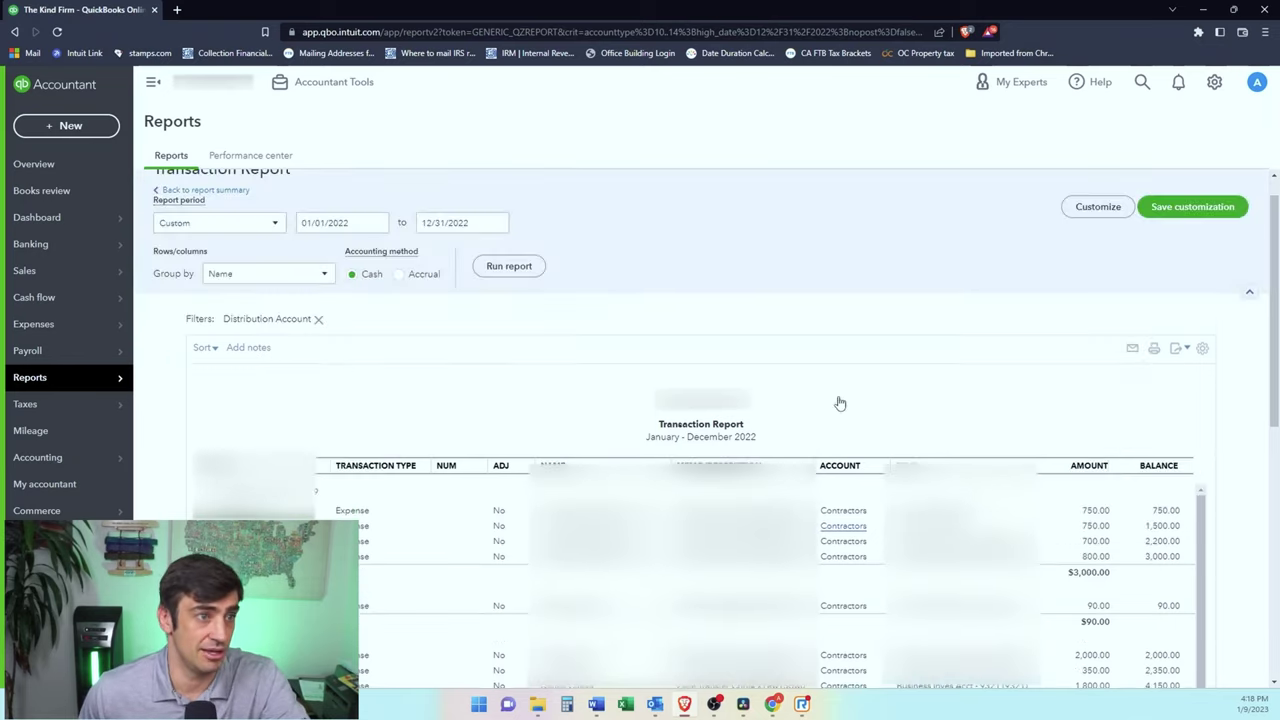
scroll(840, 386, down, 10)
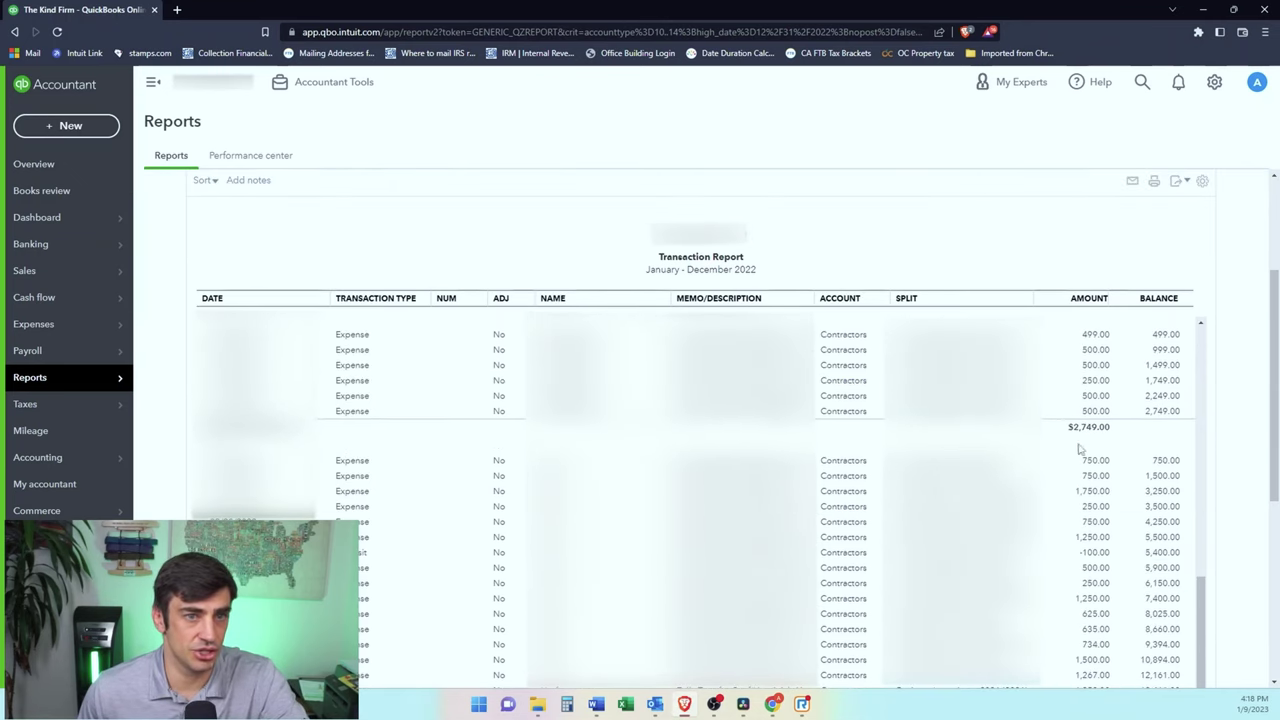
scroll(1079, 451, down, 1)
scroll(1234, 428, down, 6)
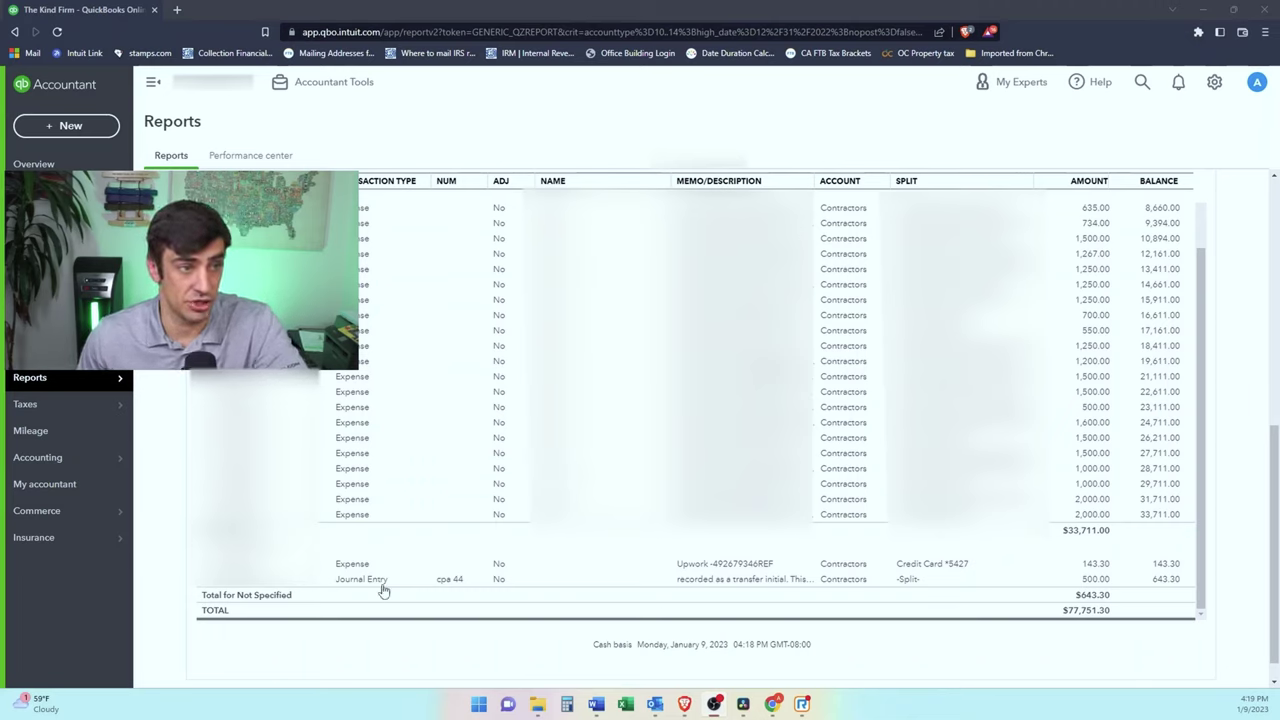
click(451, 584)
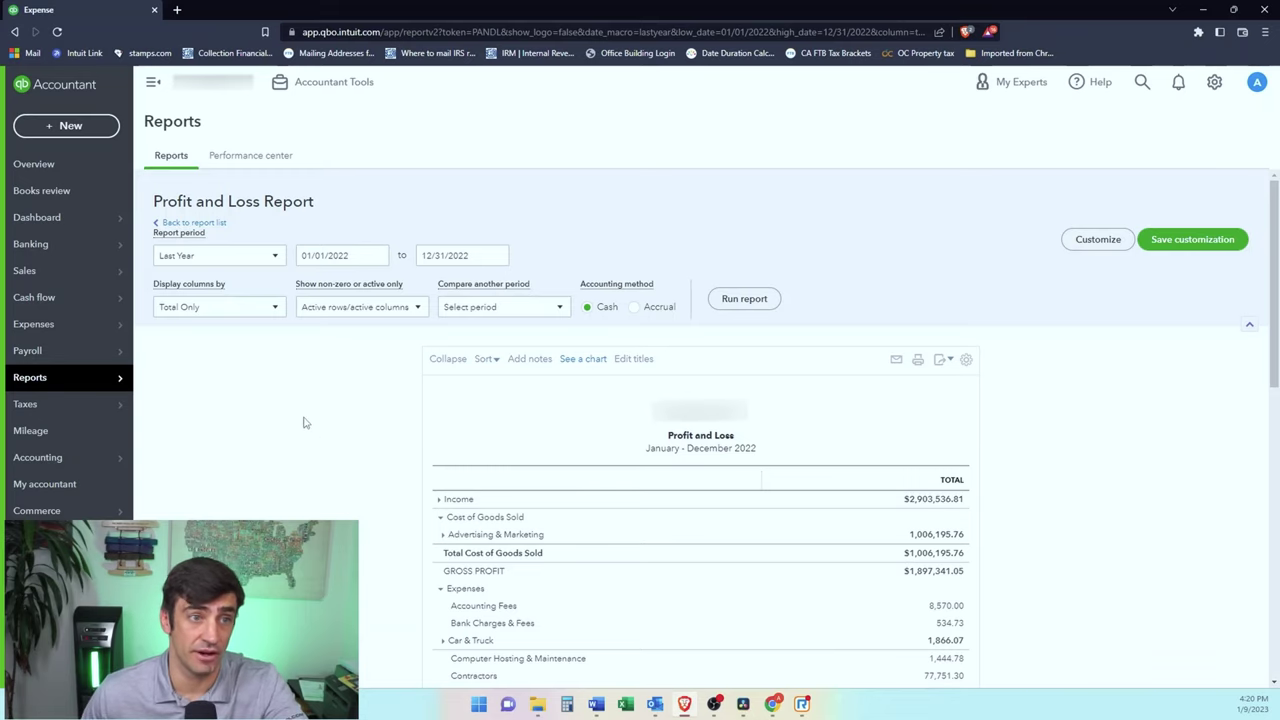
Step: Drill into the 2022 Total Expenses amount on the Profit and Loss report and open the Group by choices
scroll(304, 423, down, 3)
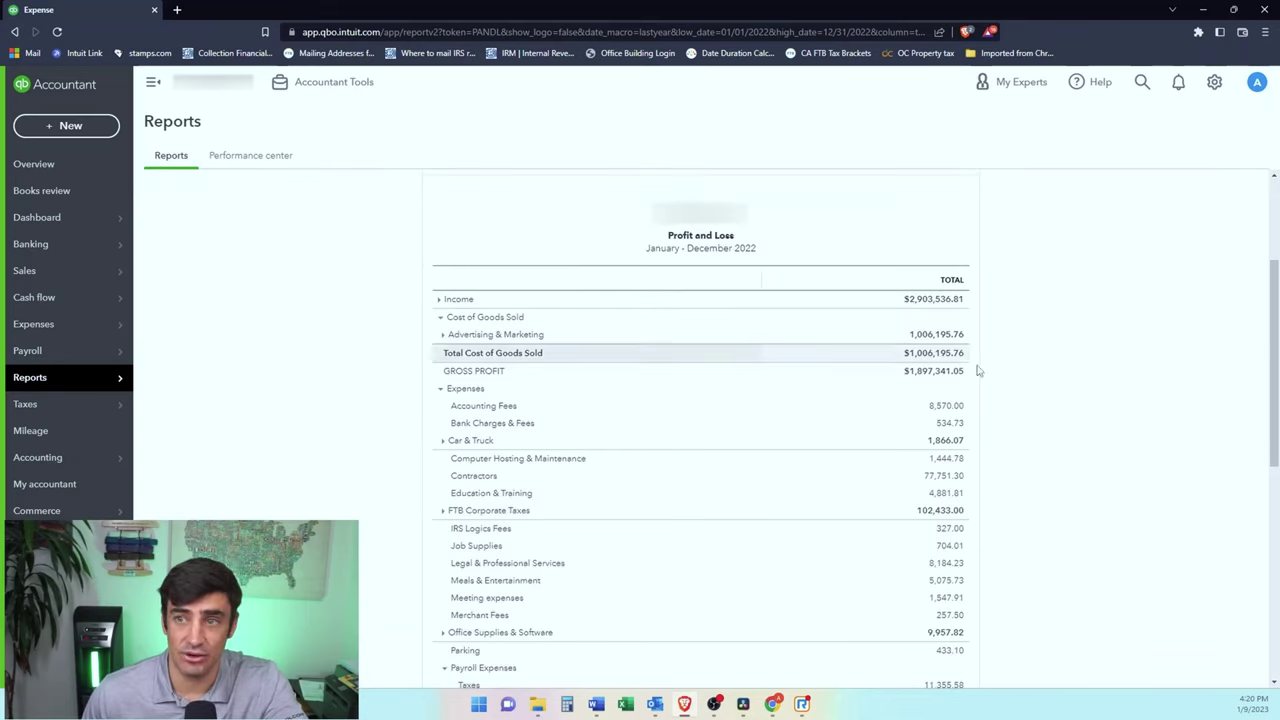
scroll(1000, 412, down, 4)
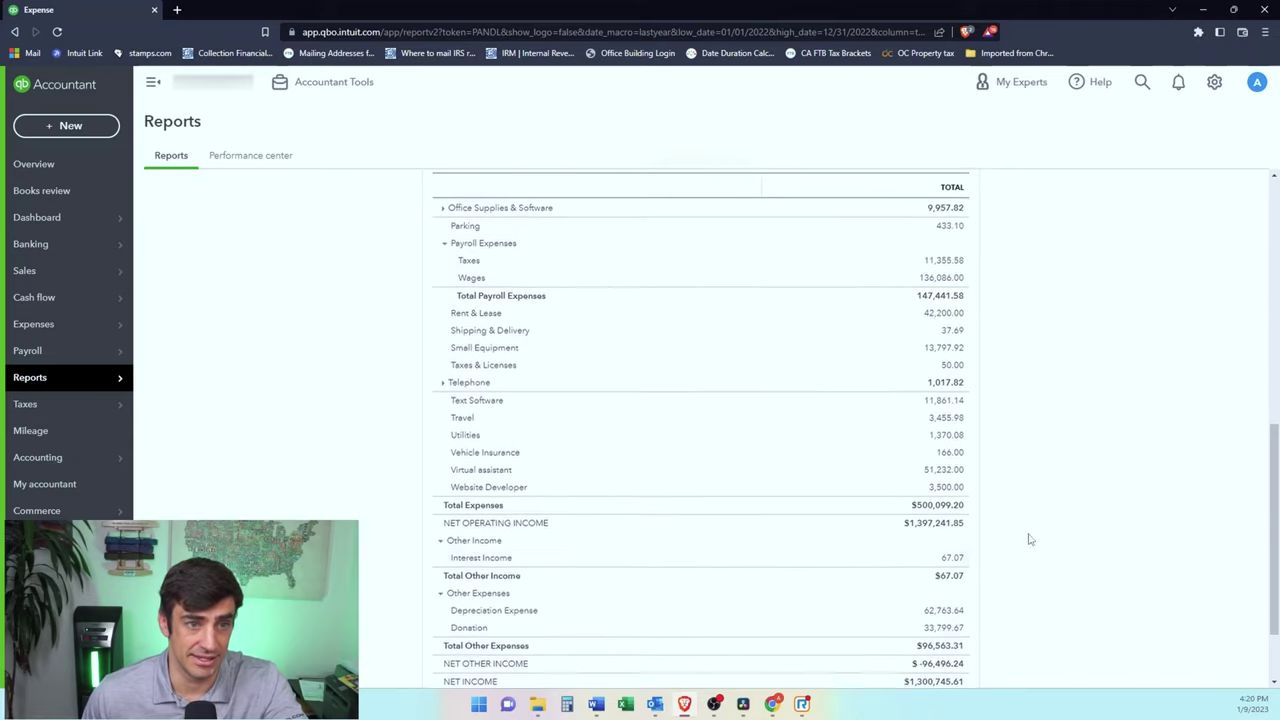
click(955, 505)
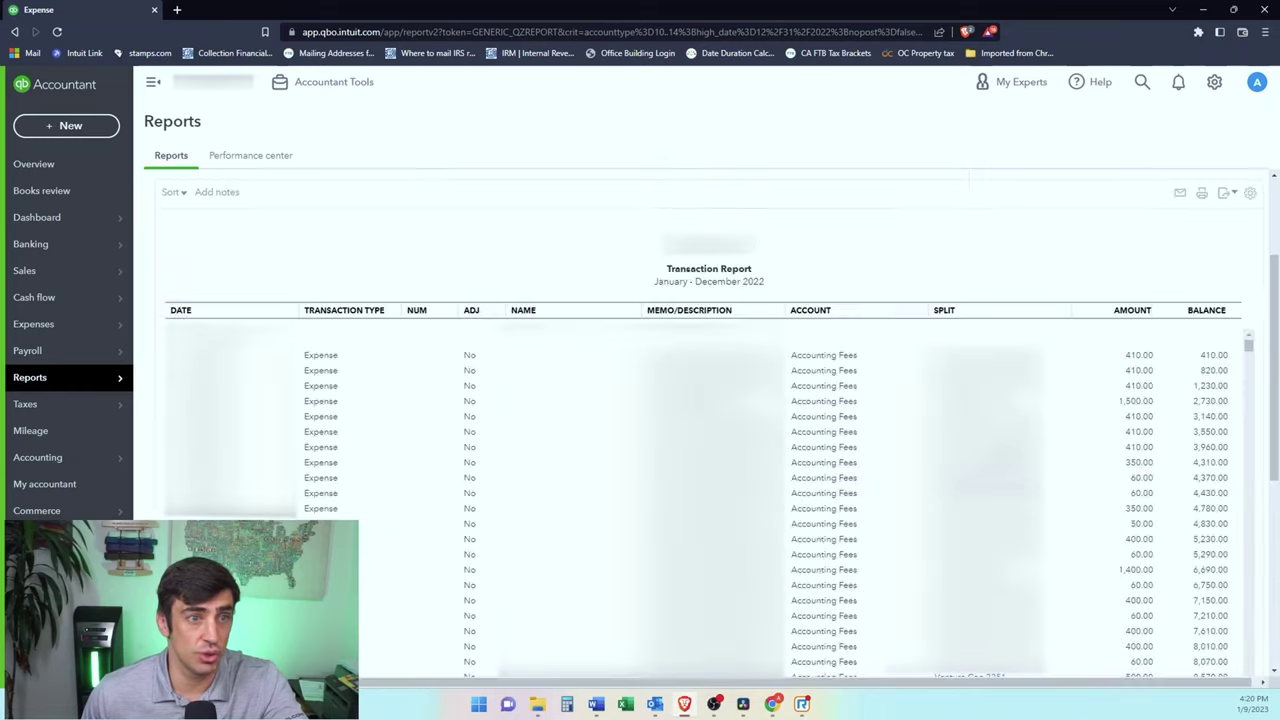
click(283, 312)
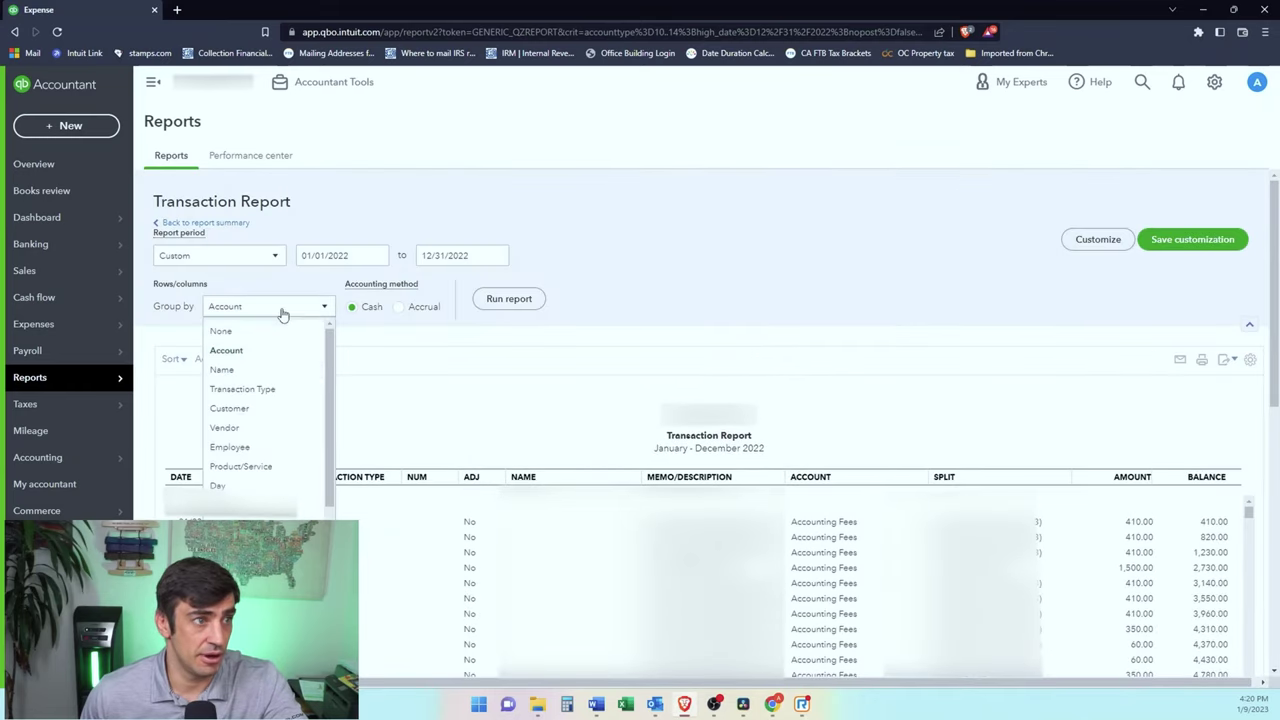
Step: Regroup the 2022 expense transactions by Name and scroll through each payee's subtotal
click(289, 372)
click(518, 310)
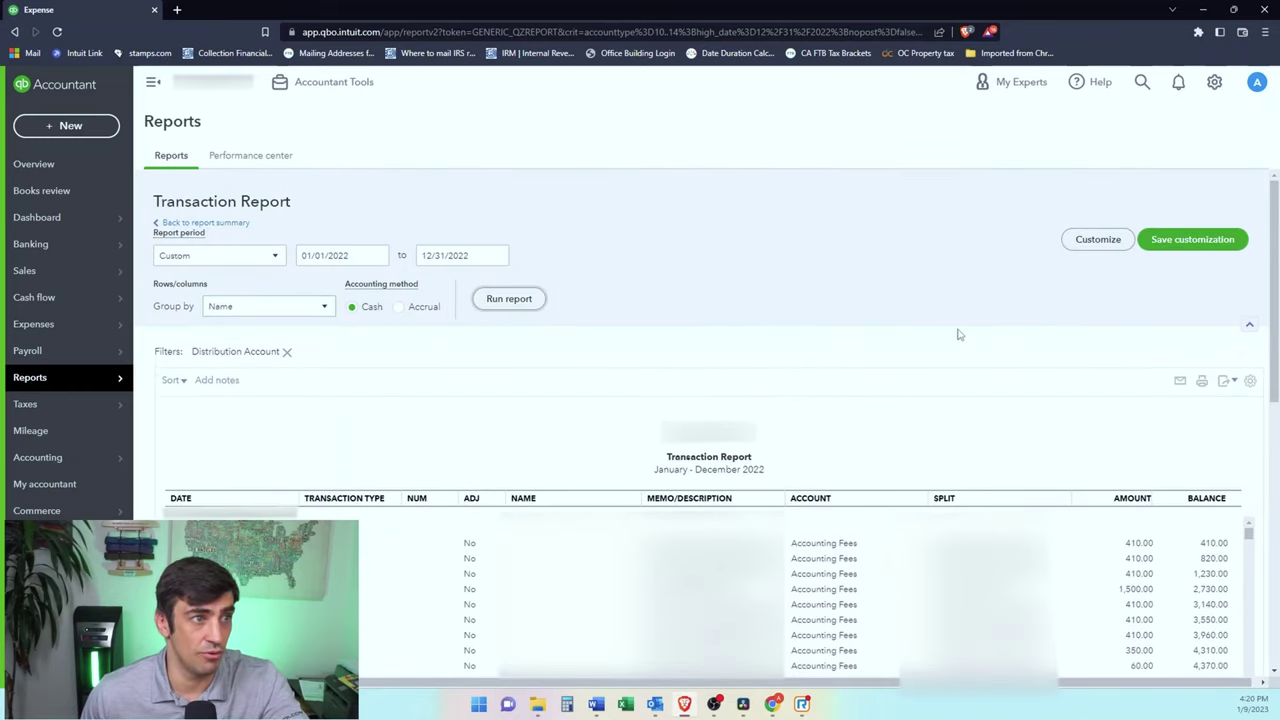
scroll(957, 334, down, 2)
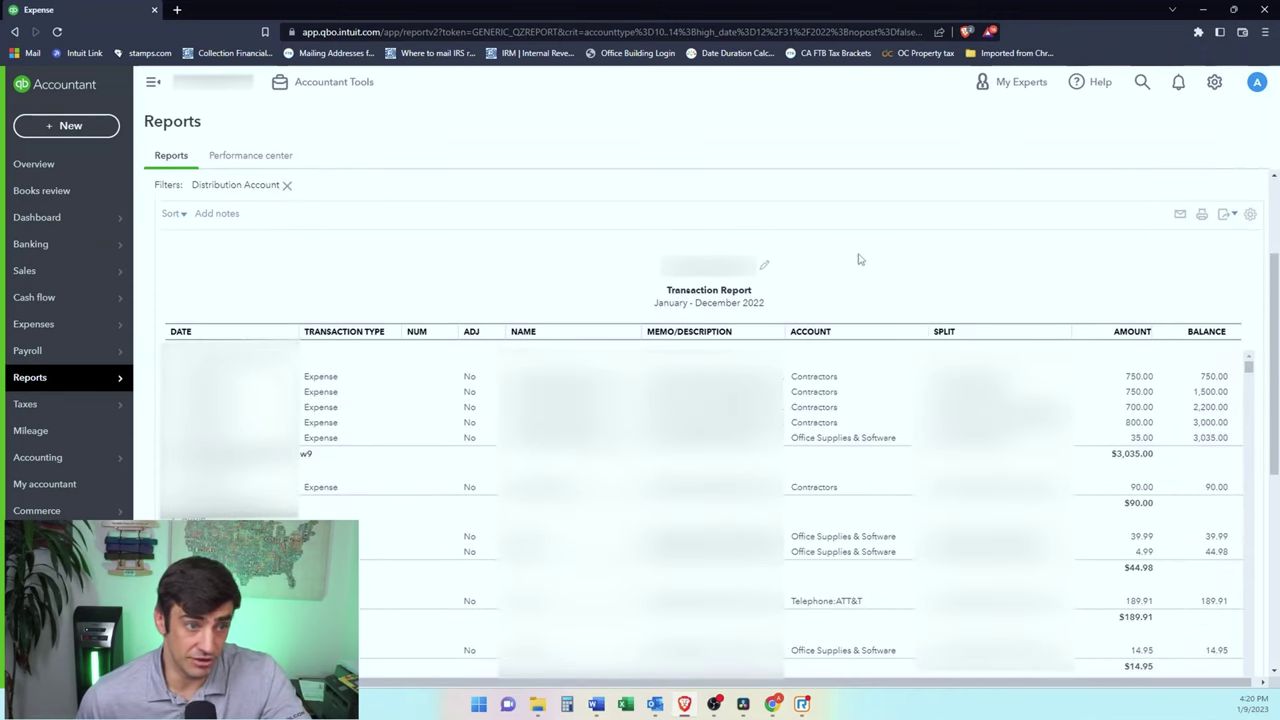
scroll(857, 259, up, 1)
scroll(1064, 299, down, 3)
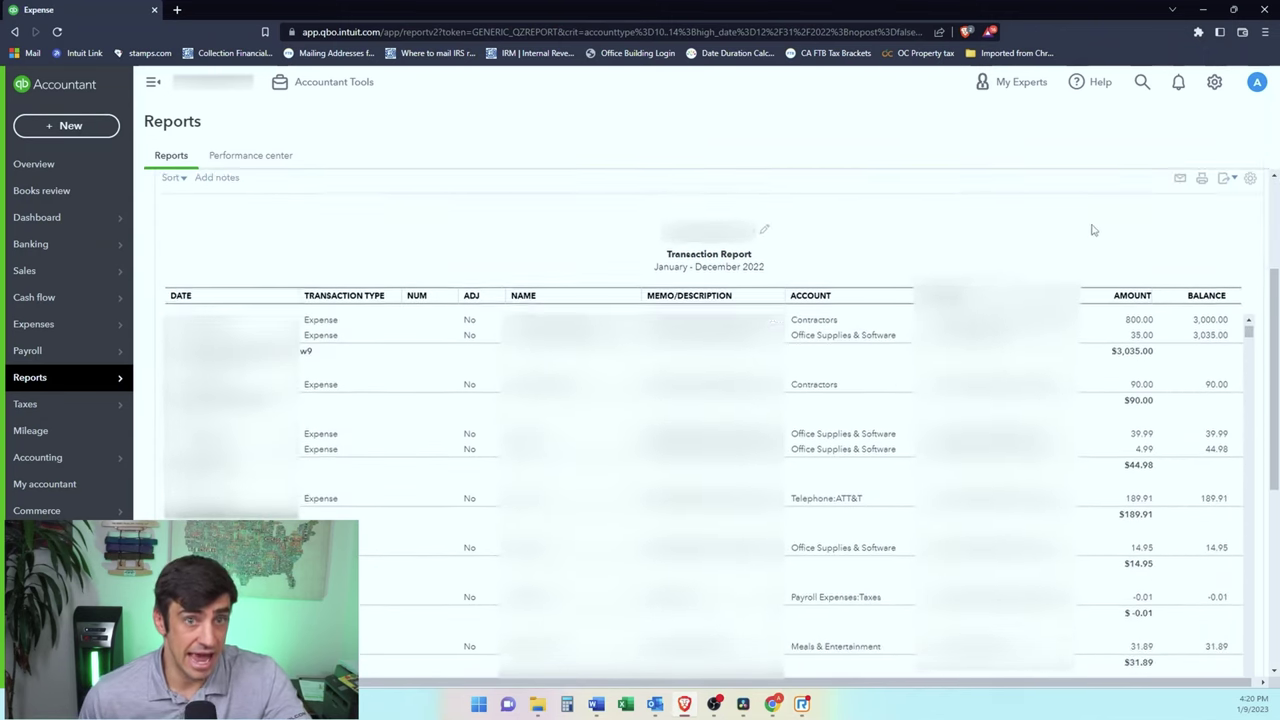
scroll(1112, 386, down, 10)
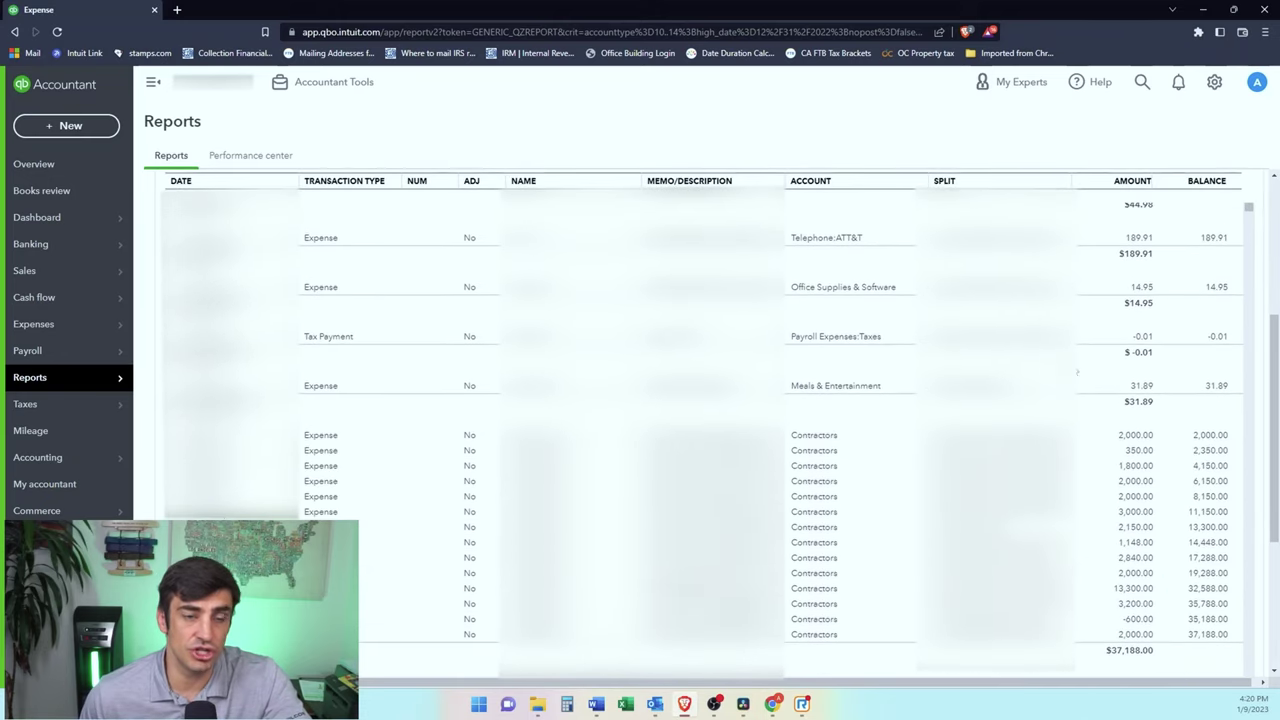
scroll(771, 439, down, 10)
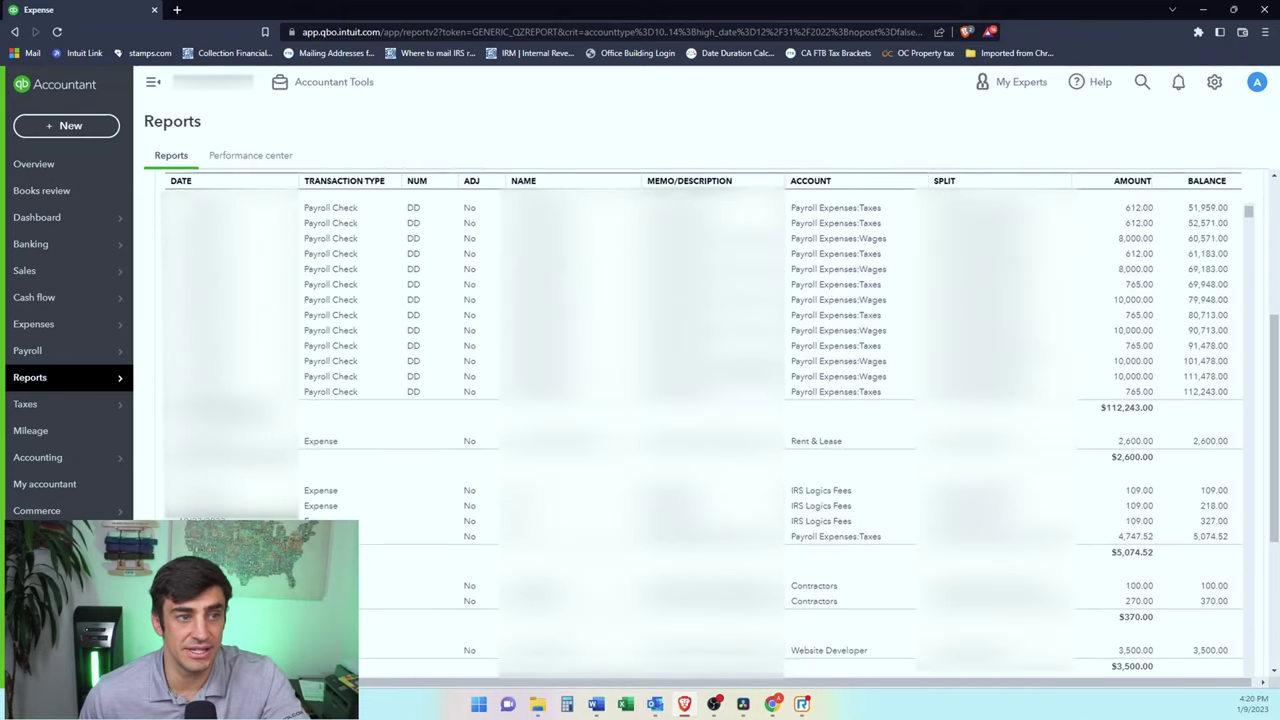
scroll(771, 439, down, 10)
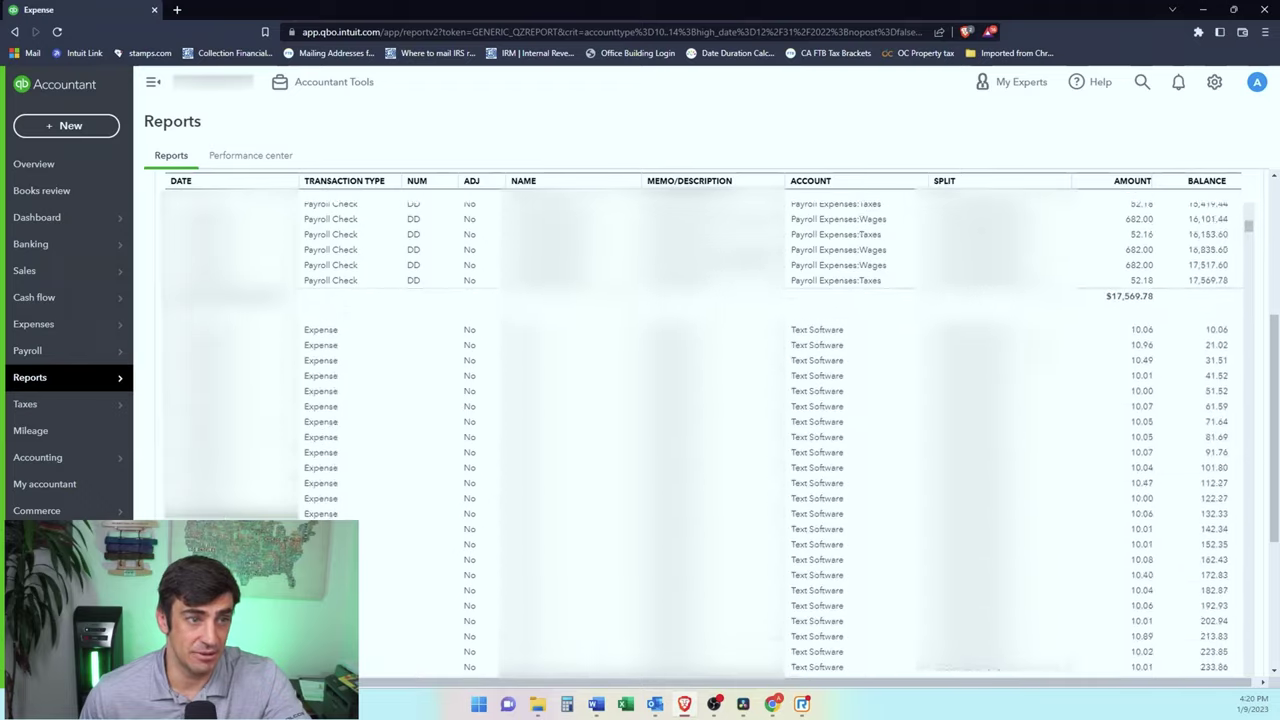
scroll(771, 439, down, 10)
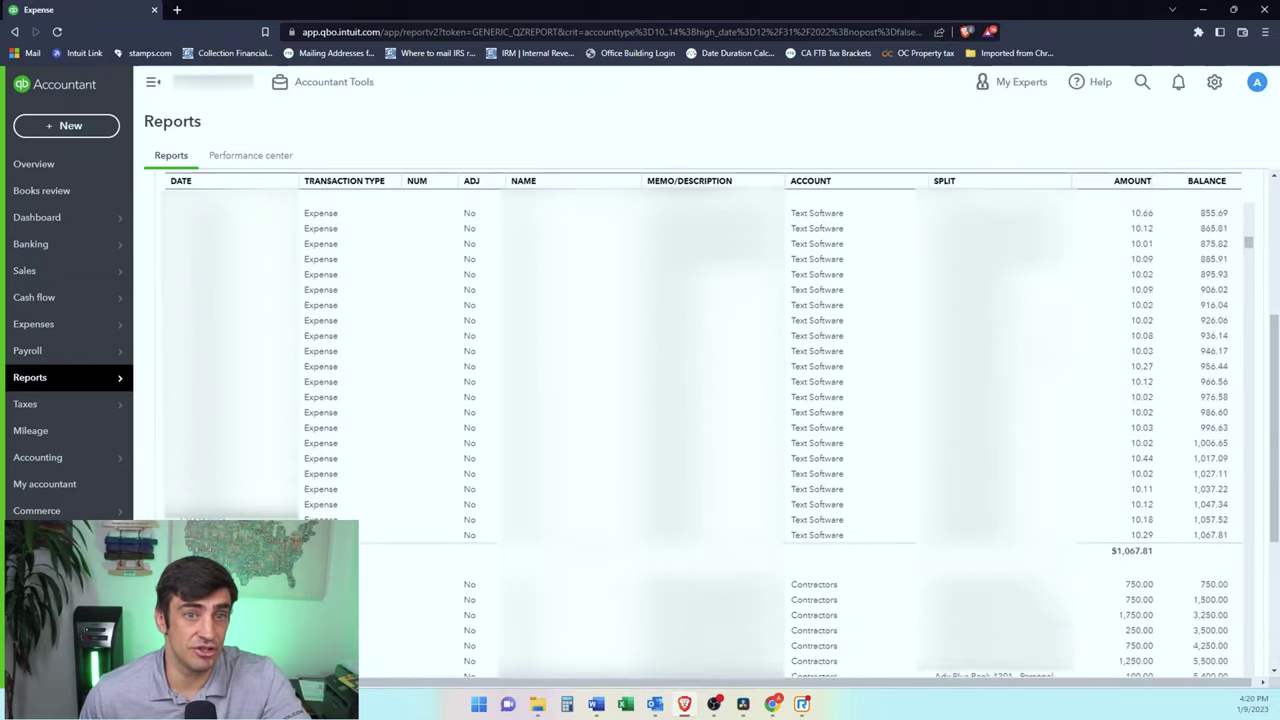
scroll(771, 439, down, 10)
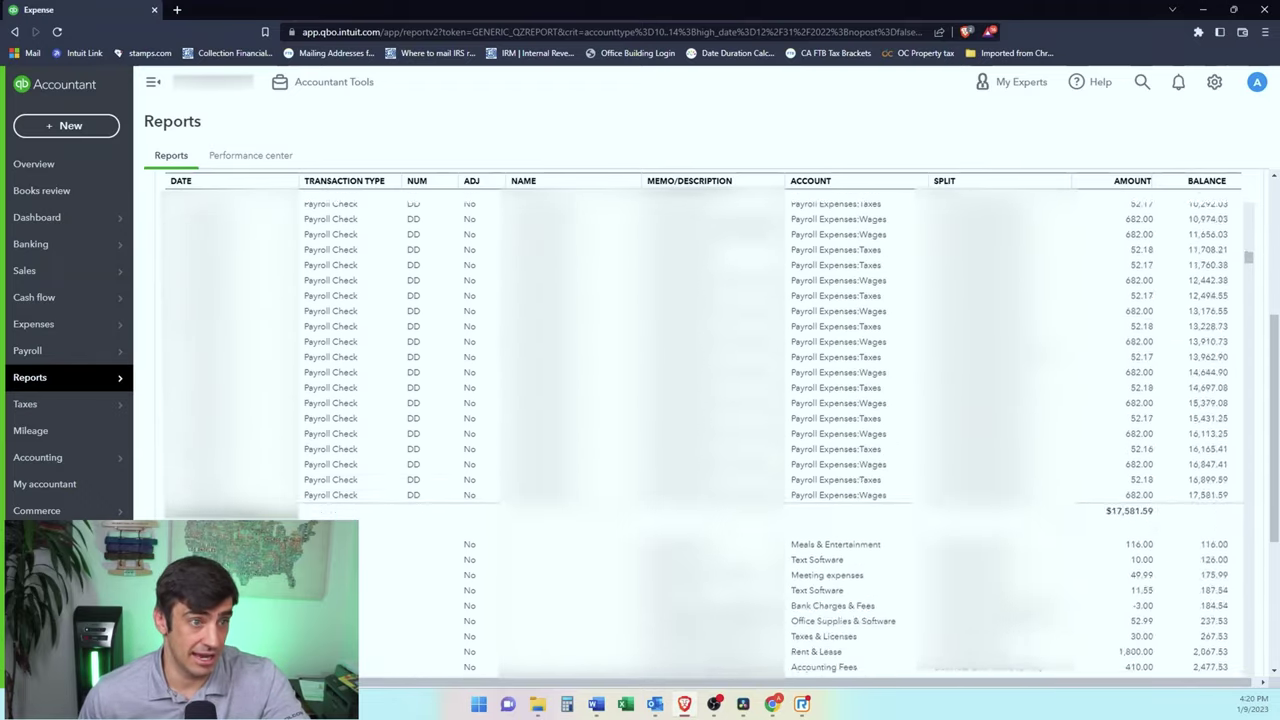
scroll(771, 439, down, 10)
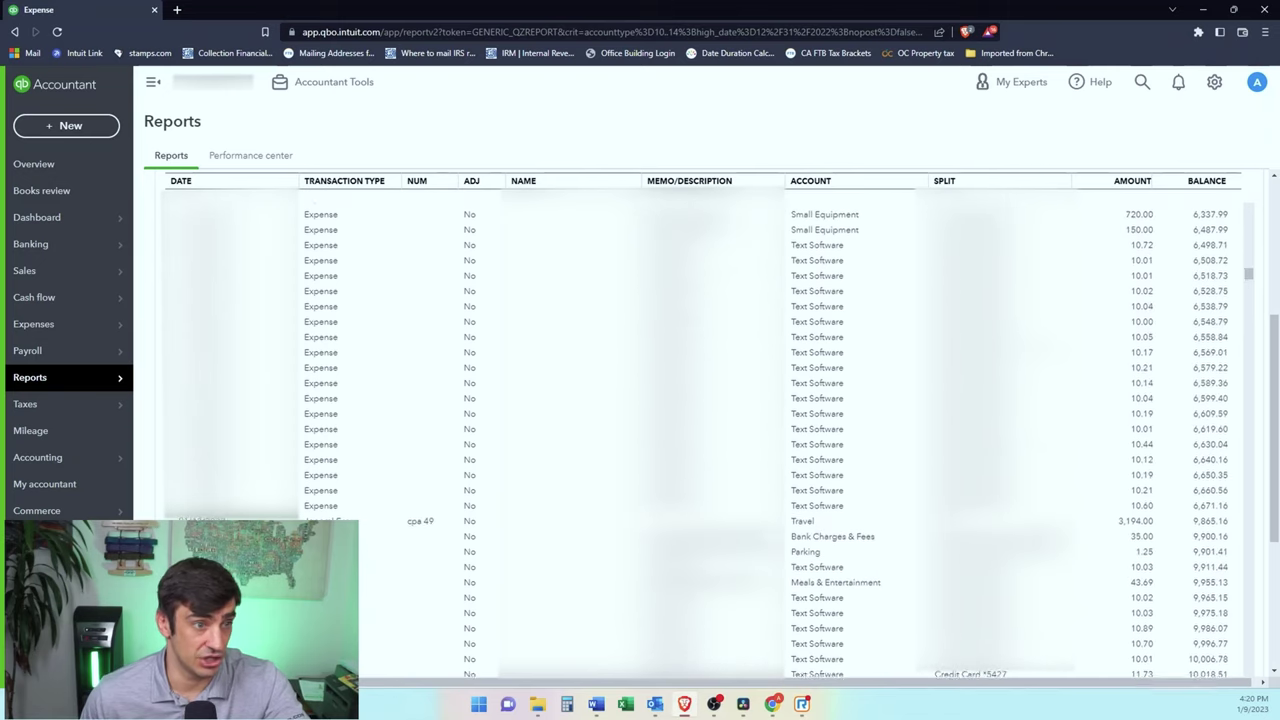
scroll(700, 440, down, 3)
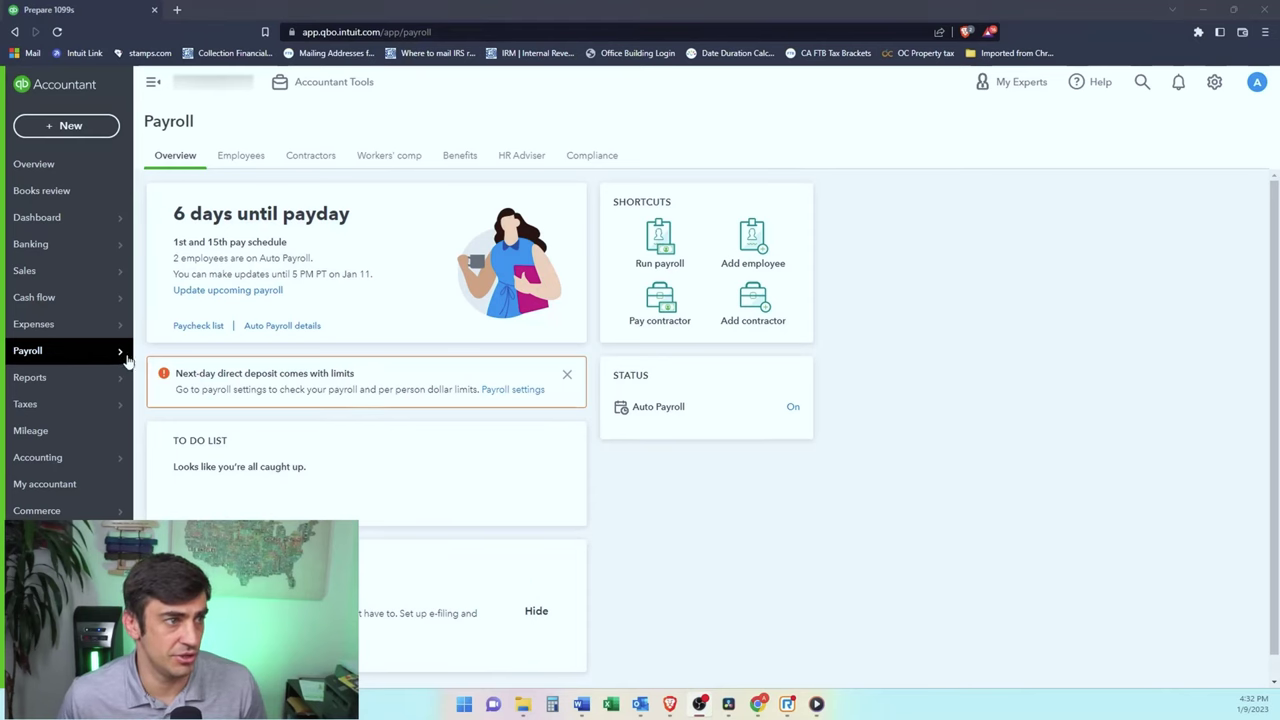
mouse_move(37, 357)
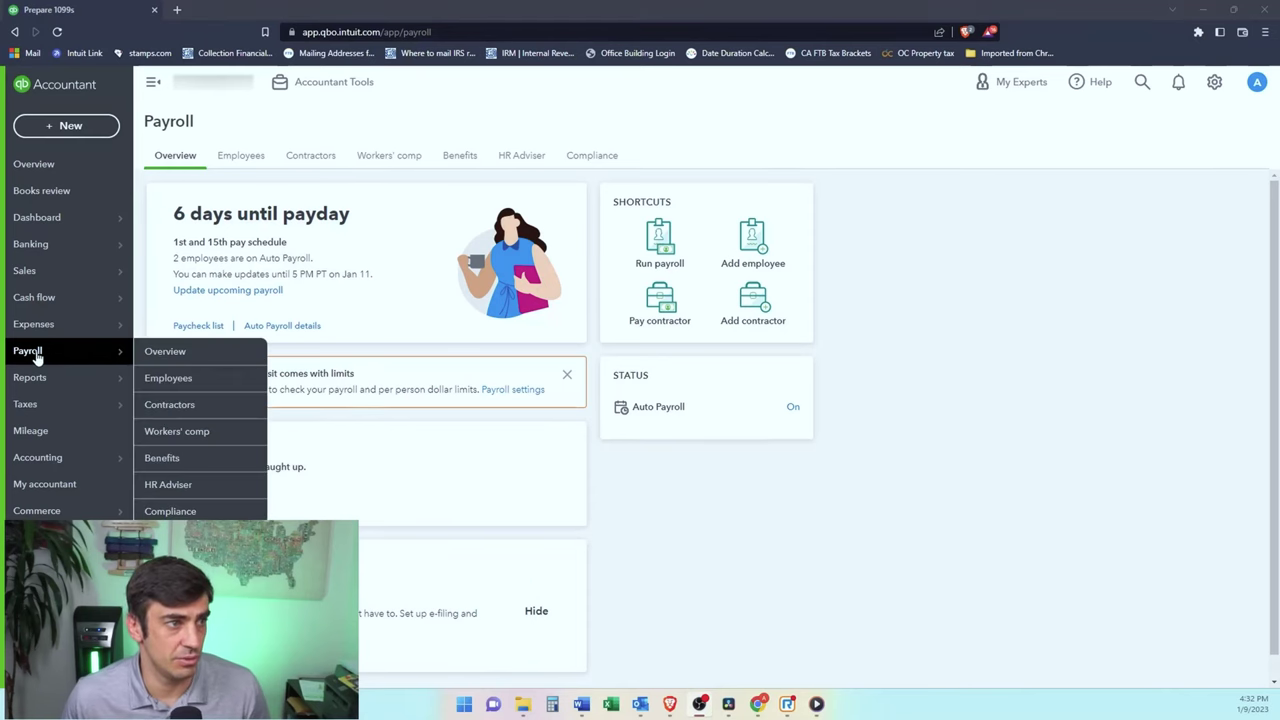
Step: From Contractors, resume the Prepare 1099s wizard and move through its steps to payment mapping
click(309, 165)
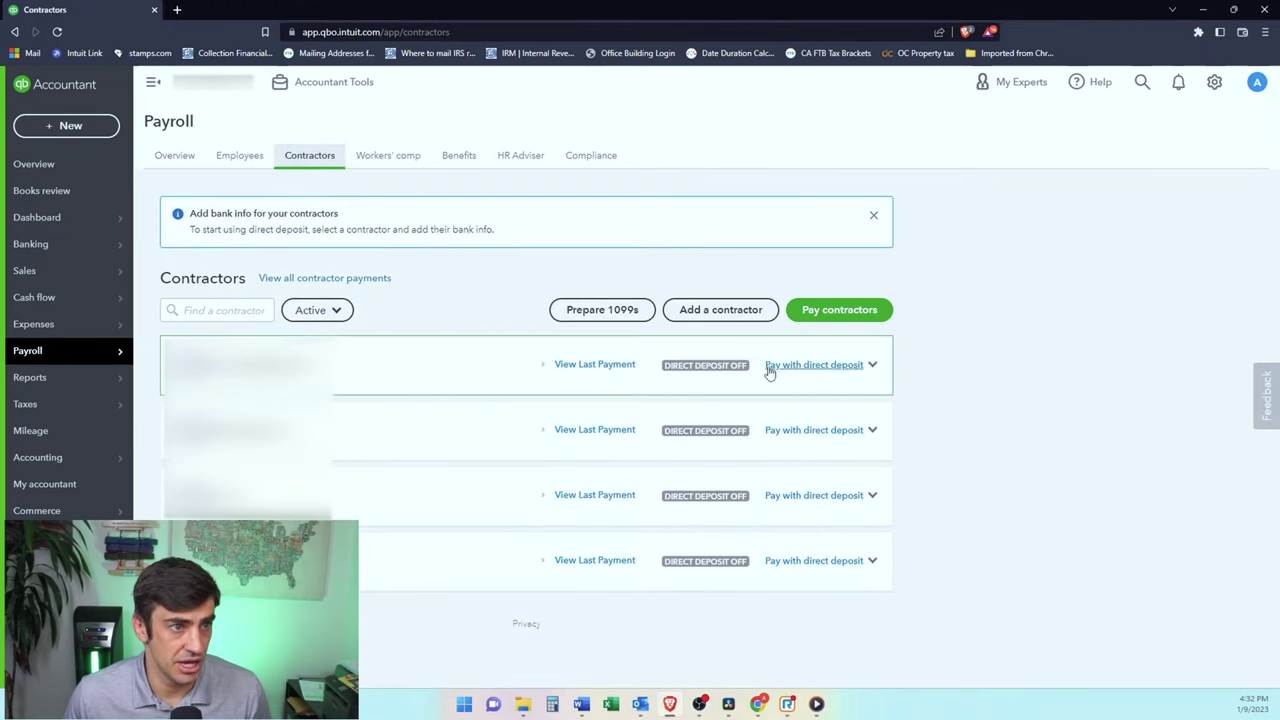
click(602, 322)
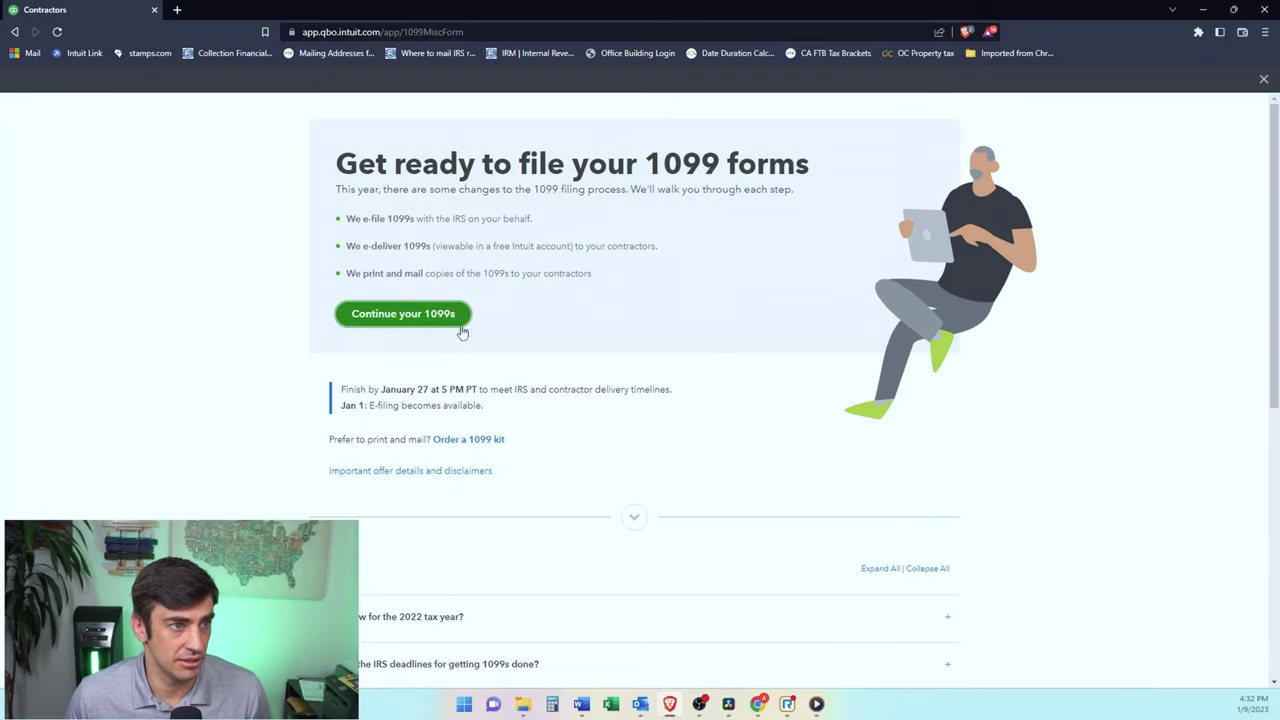
click(455, 318)
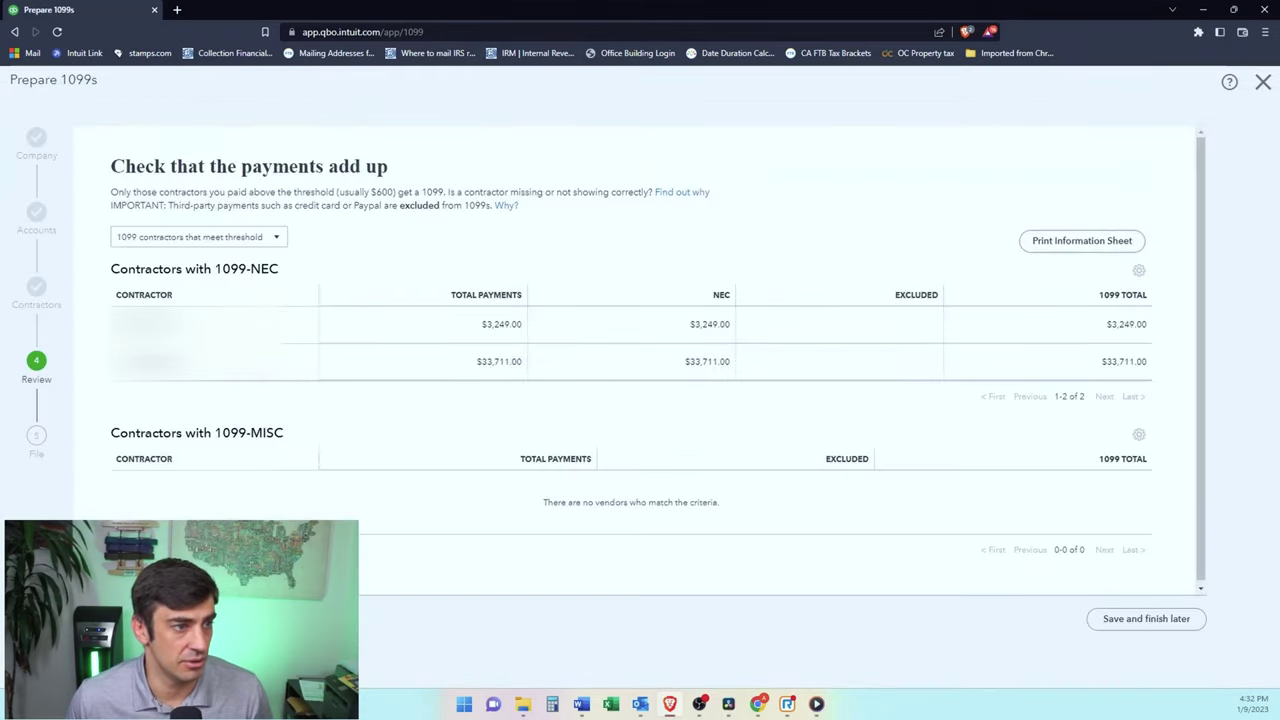
click(105, 617)
click(107, 497)
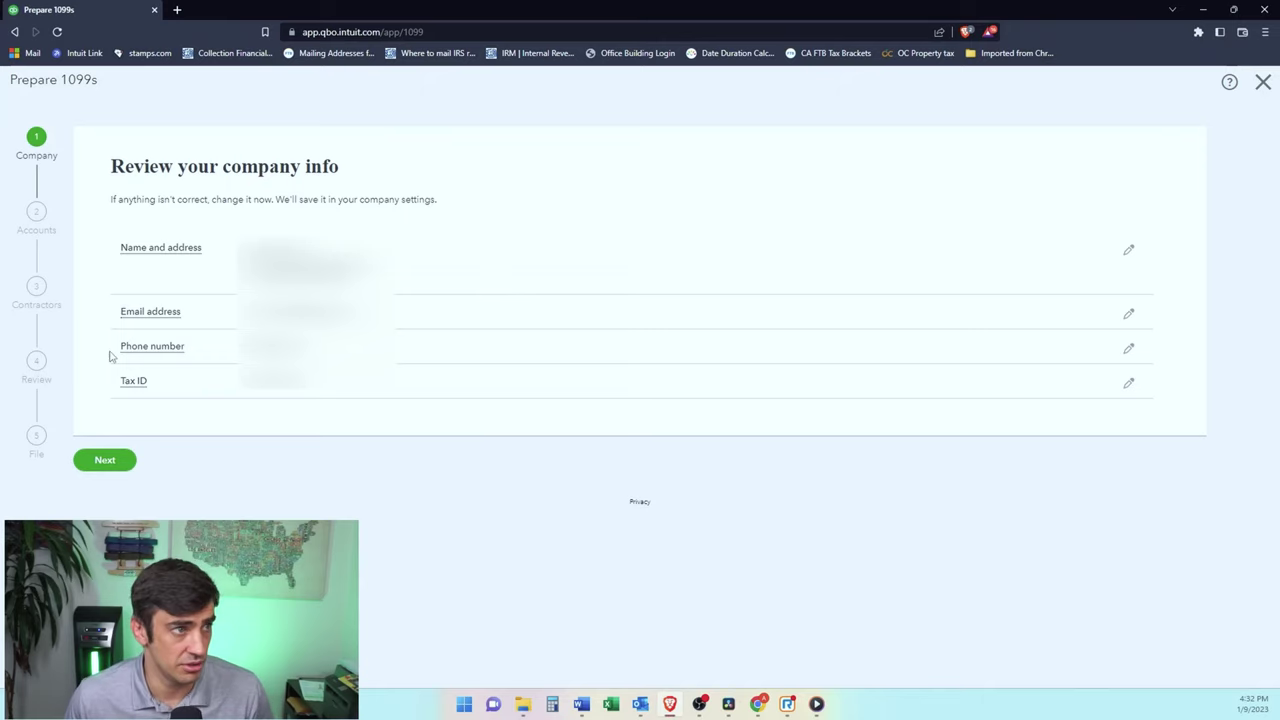
click(105, 462)
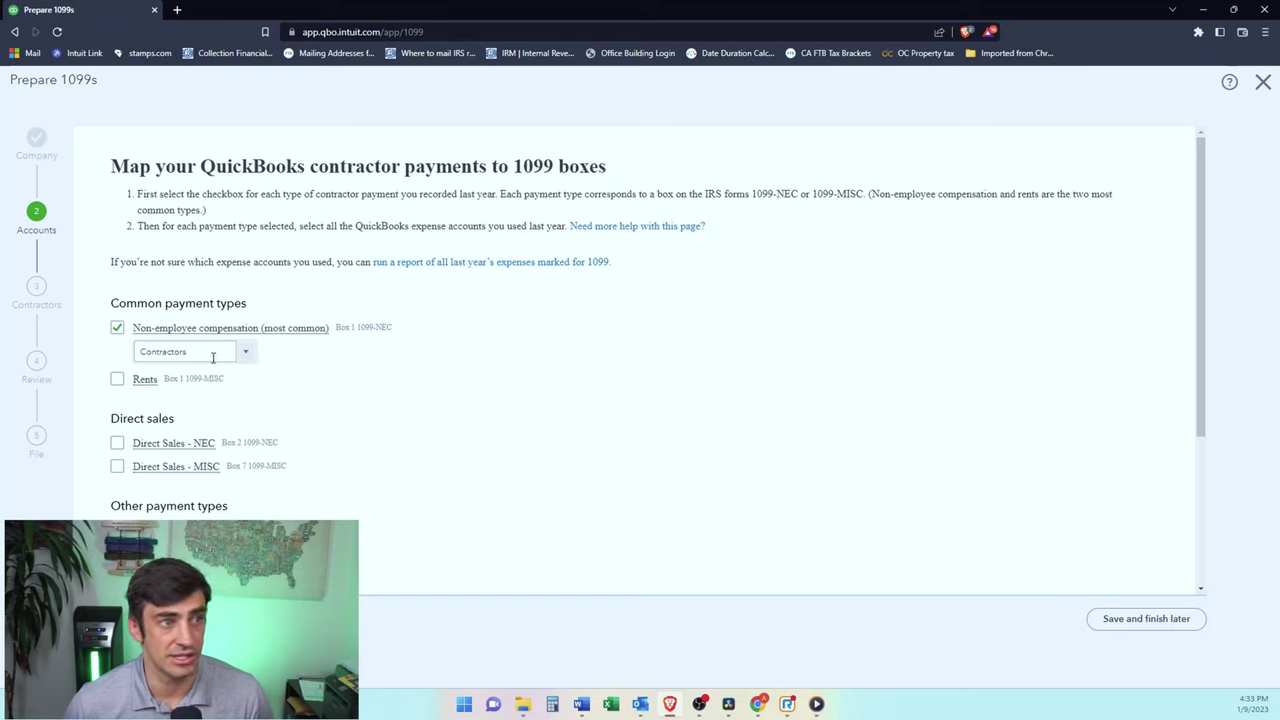
Step: Check the expense accounts for non-employee compensation, keep Contractors mapped, and move on to contractor review
click(245, 358)
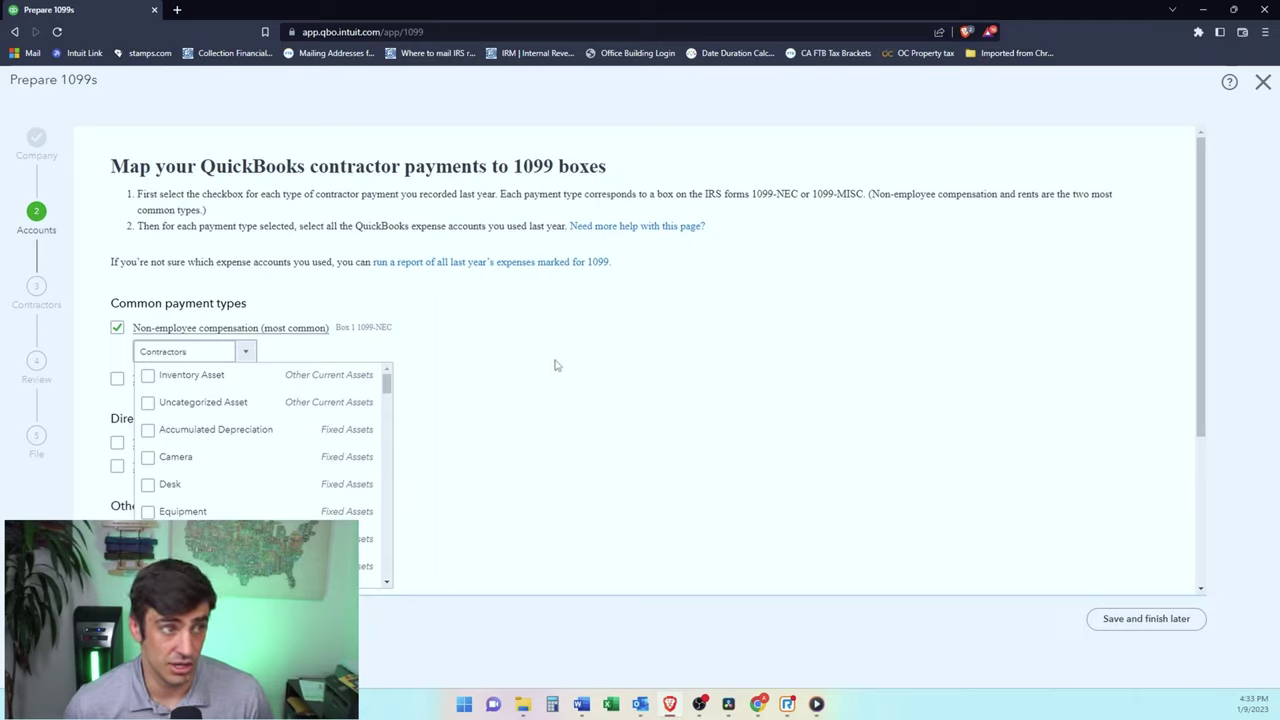
click(601, 382)
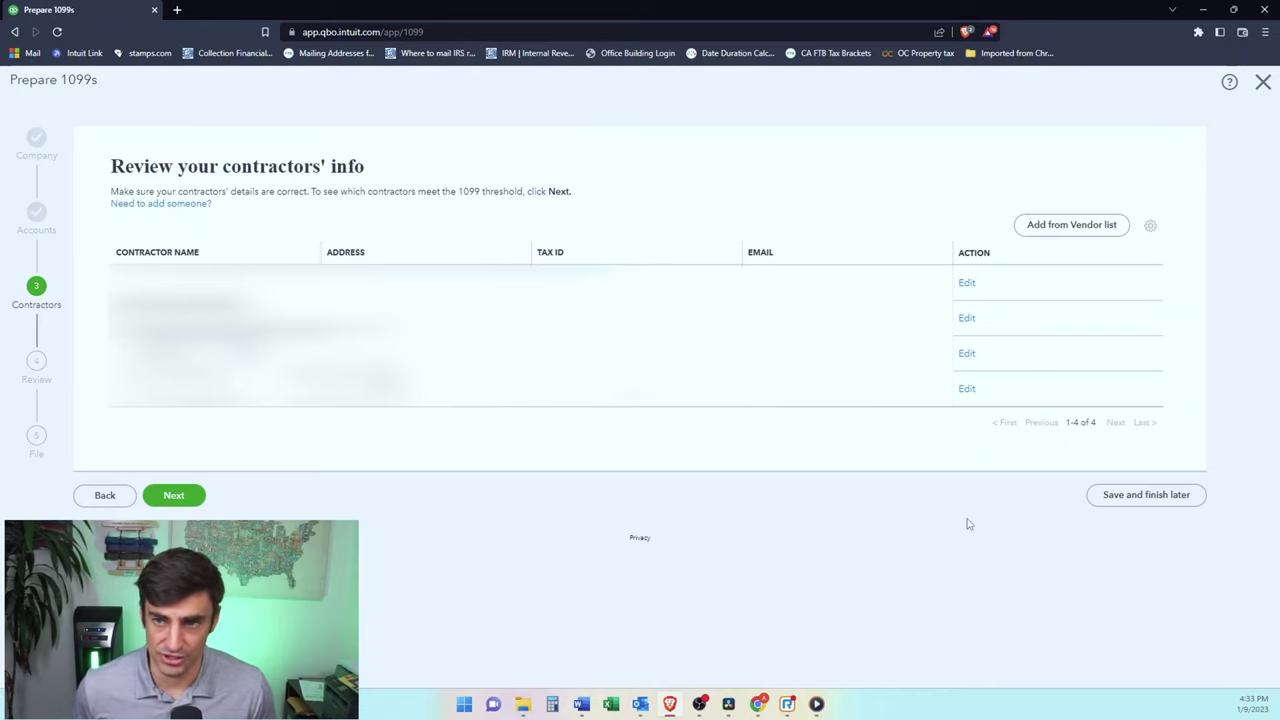
click(173, 495)
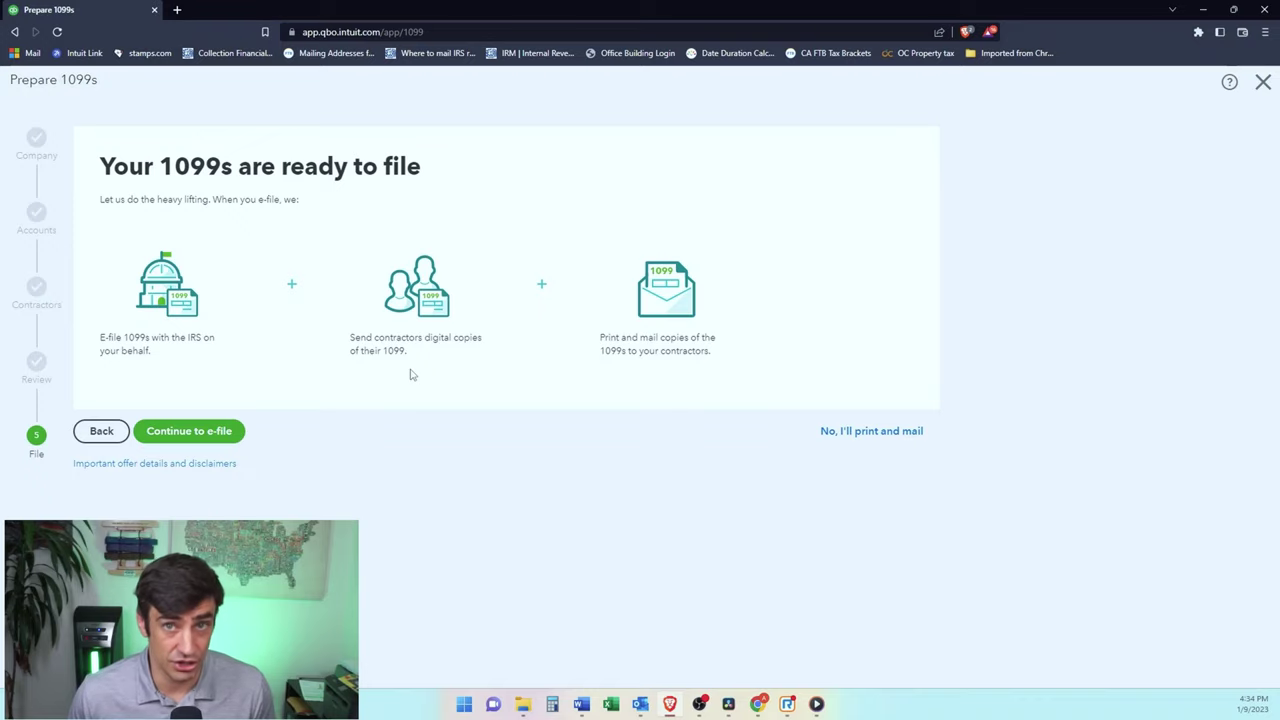
Step: Choose to e-file the two contractors' 1099-NEC forms
click(228, 438)
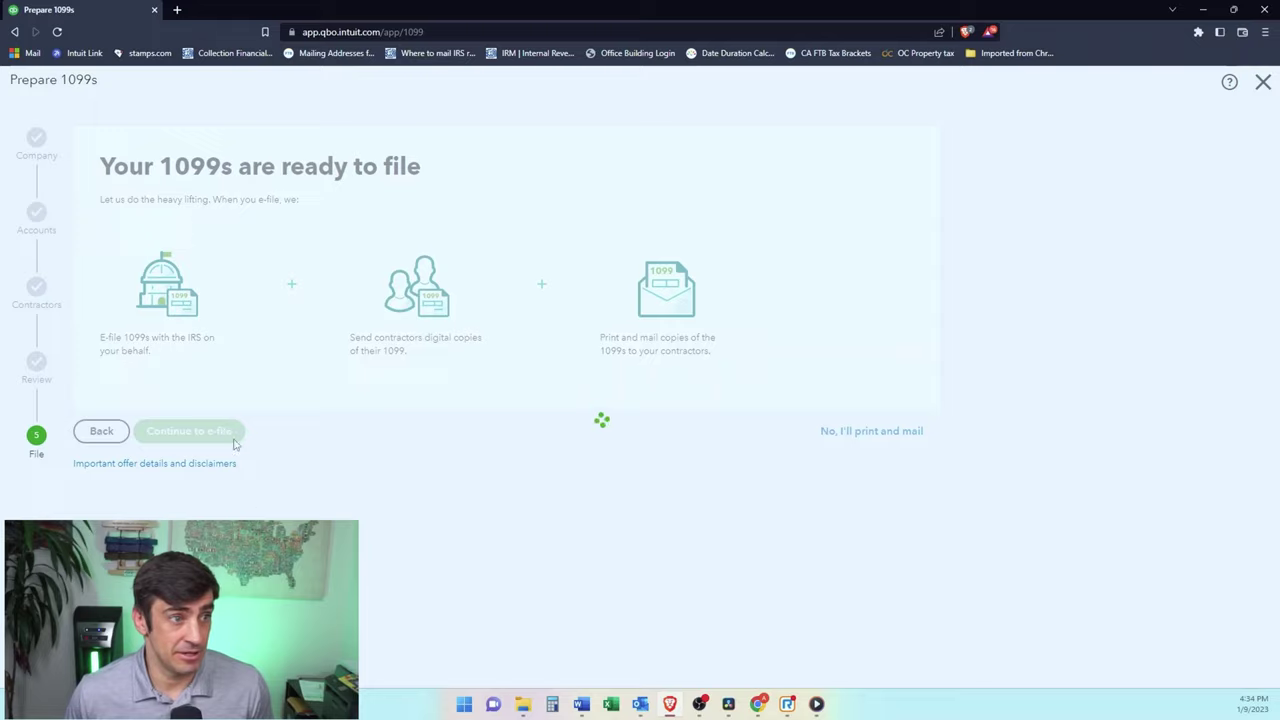